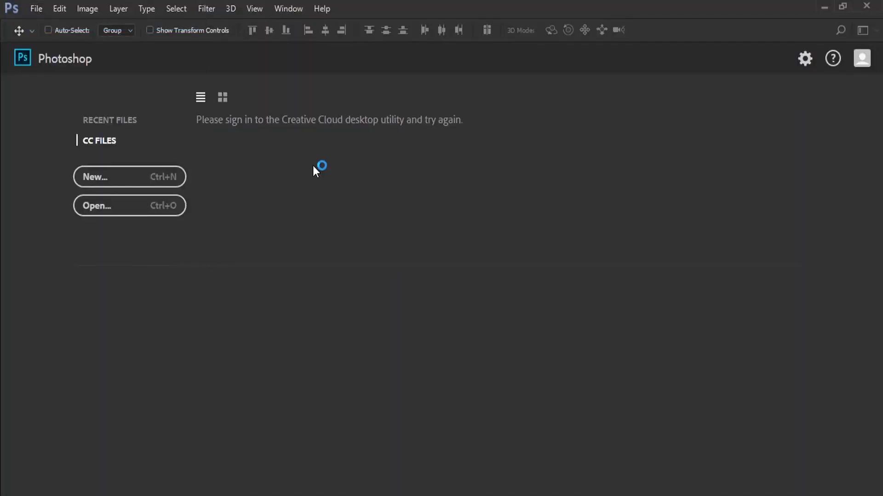
Step: Create a new A5 print document, 14.8 × 21 cm, measured in centimetres, in CMYK colour
key("ctrl+n")
left_click(309, 264)
left_click(740, 144)
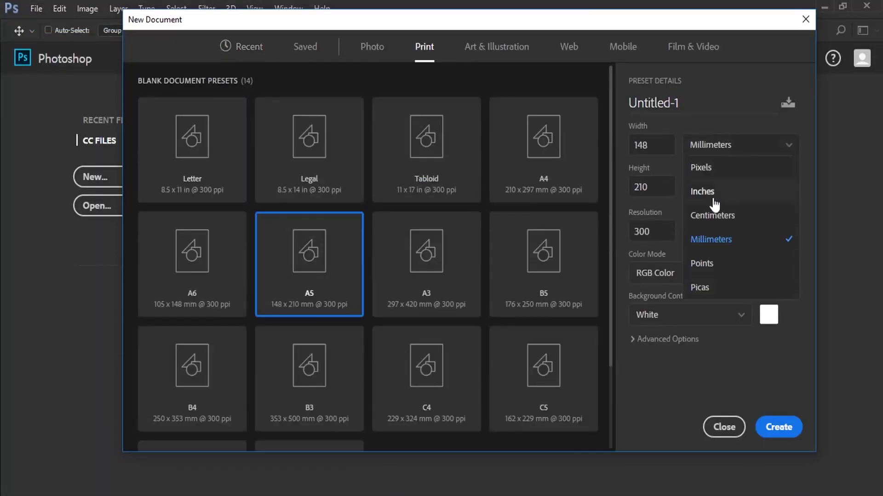
left_click(701, 216)
left_click(674, 273)
left_click(662, 295)
key("Return")
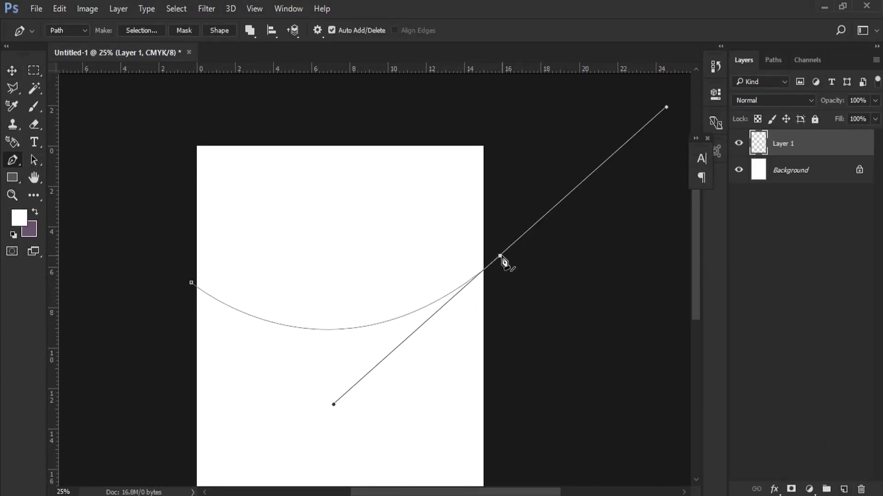
Step: Move the burger photo up into the curved shape and clip it inside
scroll(302, 430, "down", 2)
scroll(357, 230, "up", 2)
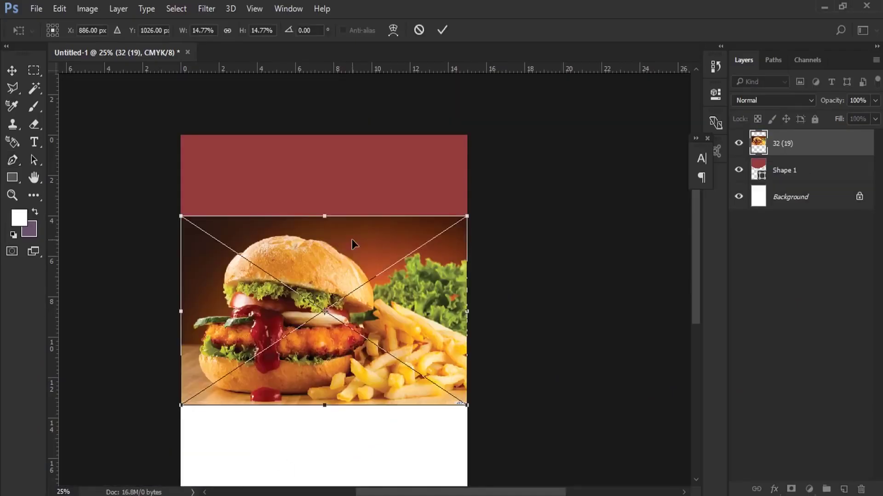
left_click_drag(351, 239, 352, 157)
key("Return")
key("ctrl+alt+g")
Step: Resize the burger photo with Free Transform and add a new layer above the Background
left_click(60, 9)
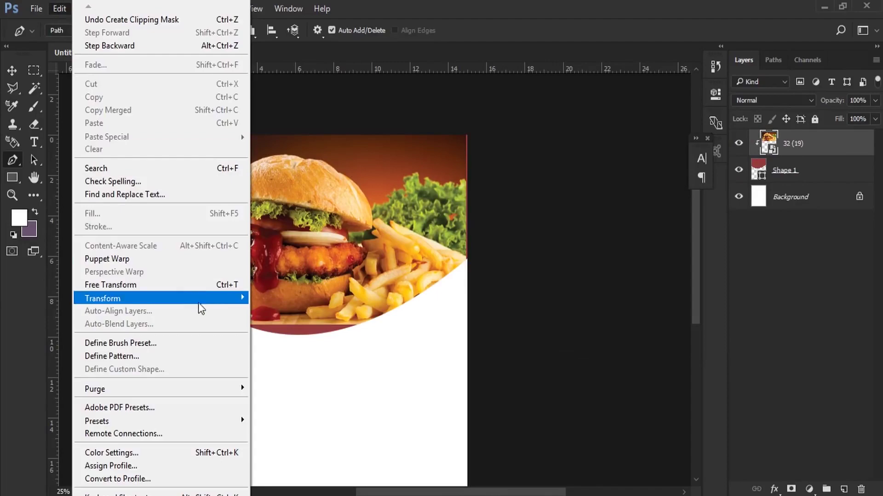
left_click(189, 278)
key("Return")
left_click(812, 199)
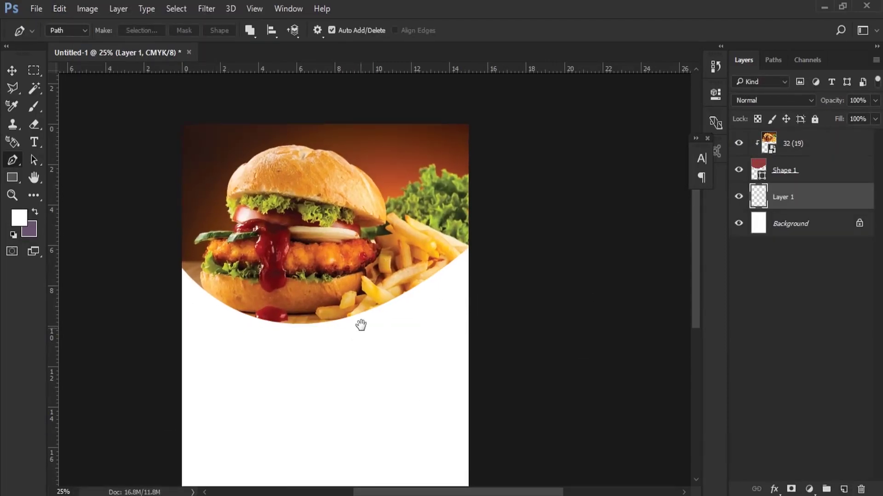
scroll(363, 324, "down", 5)
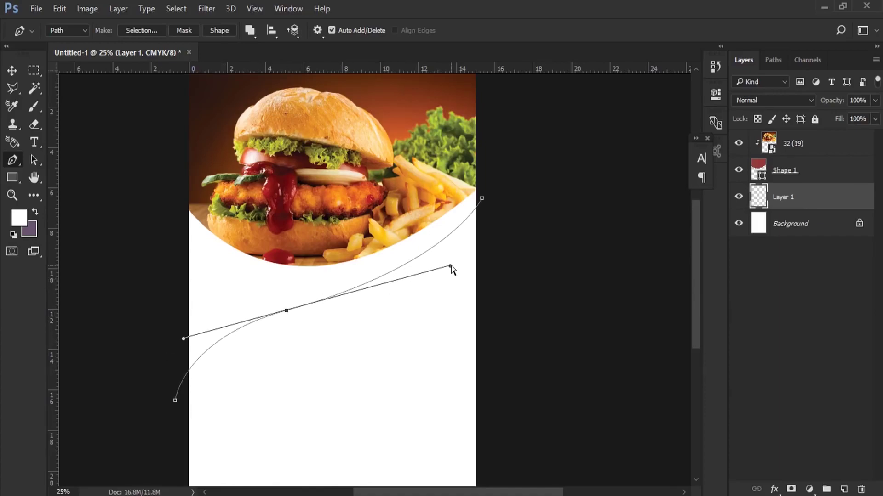
Step: Duplicate the dark wave shape layer and recolour the copy white
left_click_drag(341, 390, 368, 299)
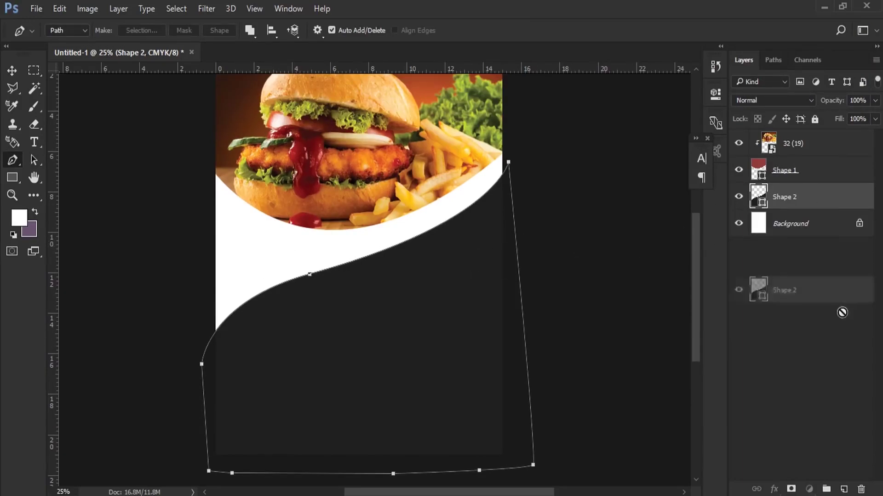
left_click_drag(842, 313, 843, 489)
double_click(760, 225)
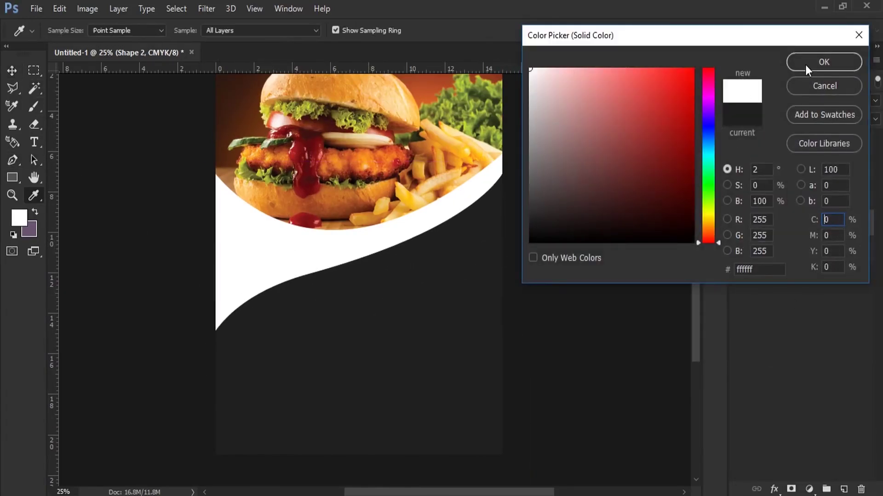
left_click(813, 62)
Step: Make another wave copy, transform it, and fill it dark red as an offset stripe
key("ctrl+j")
key("ctrl+t")
key("Return")
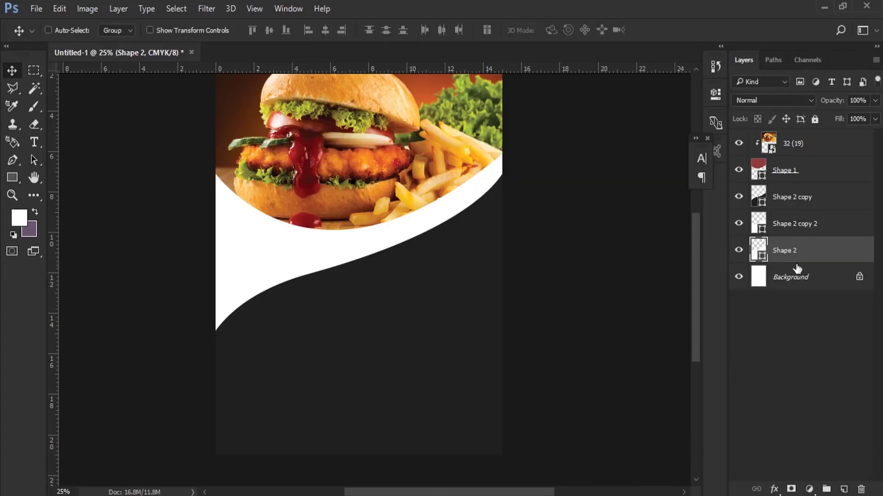
double_click(758, 251)
left_click(823, 61)
left_click(781, 224)
key("z")
Step: Zoom in on the stripes and select the Shape 2 layer
left_click(60, 9)
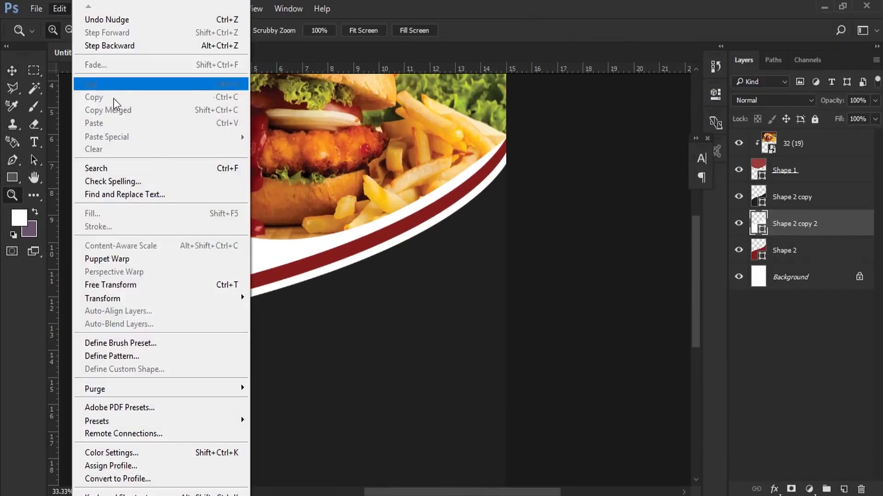
left_click(118, 282)
key("Return")
left_click(797, 251)
Step: Add a Gradient Overlay to the Shape 2 stripe with a dark red left stop
double_click(797, 252)
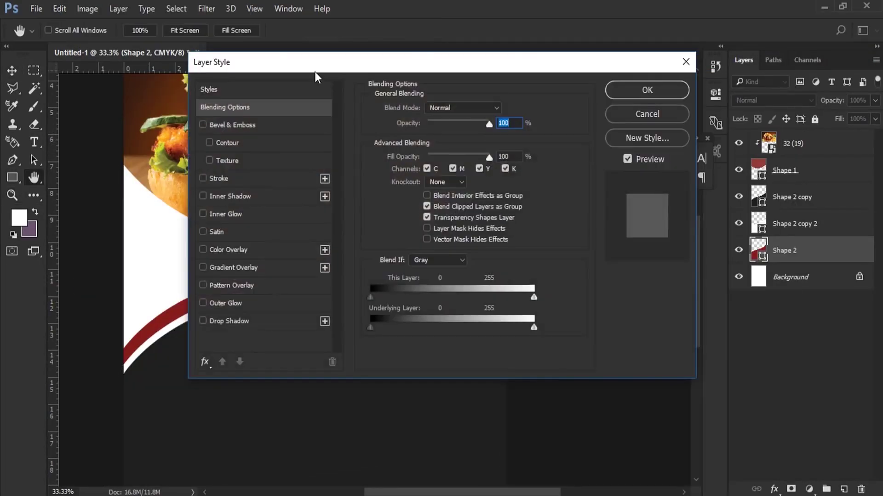
left_click(442, 267)
left_click(666, 105)
double_click(575, 279)
left_click(824, 61)
left_click(823, 279)
Step: Set the gradient's right stop to a bright red and accept the gradient
double_click(823, 279)
left_click(636, 128)
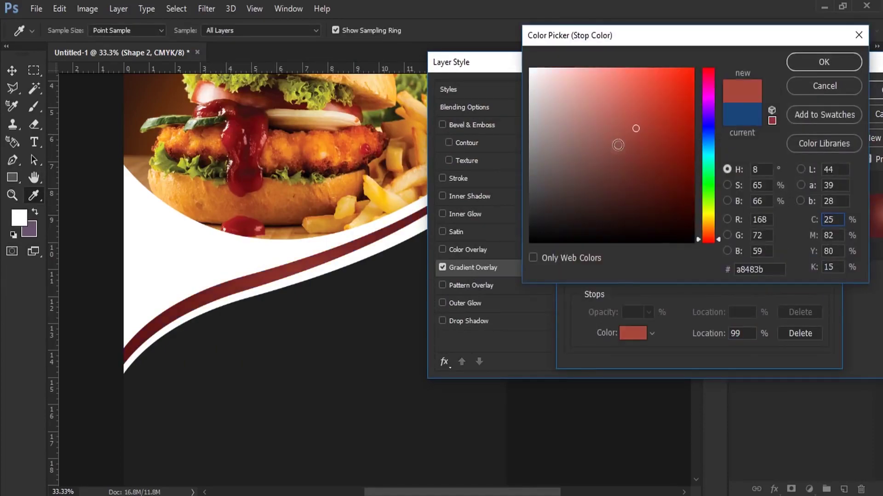
left_click(823, 61)
left_click(802, 82)
left_click(671, 132)
left_click(824, 62)
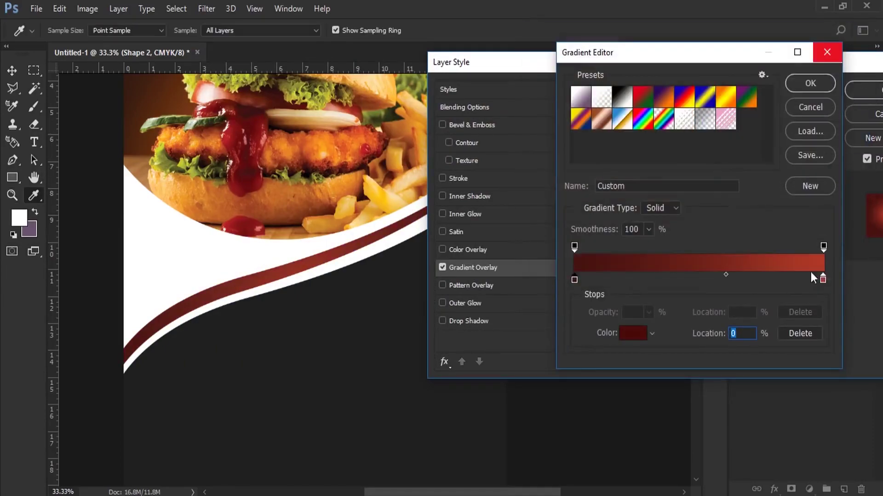
double_click(823, 279)
left_click(642, 89)
left_click(669, 84)
left_click(823, 62)
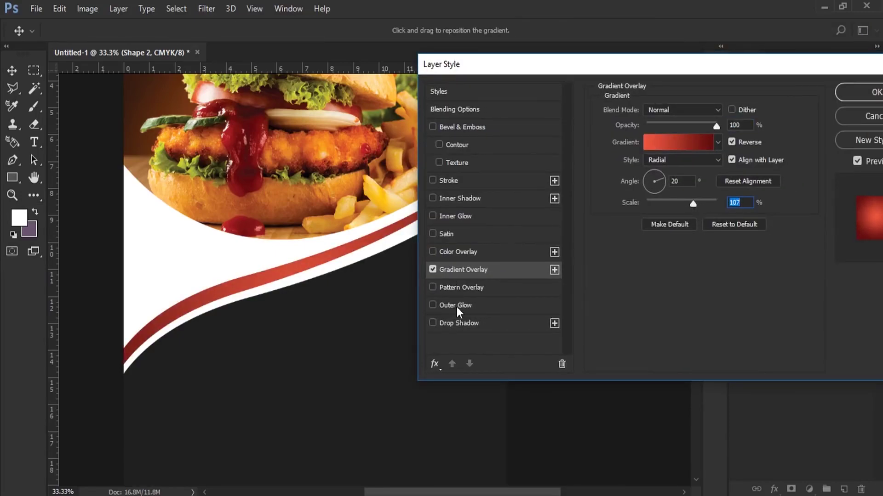
Step: Add an Inner Shadow to the stripe, apply the styles, and add a new empty layer
left_click(460, 198)
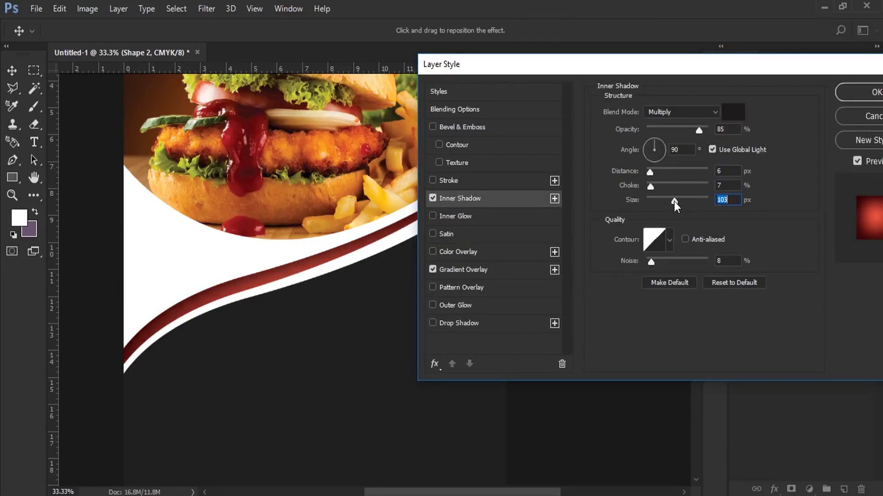
left_click(858, 92)
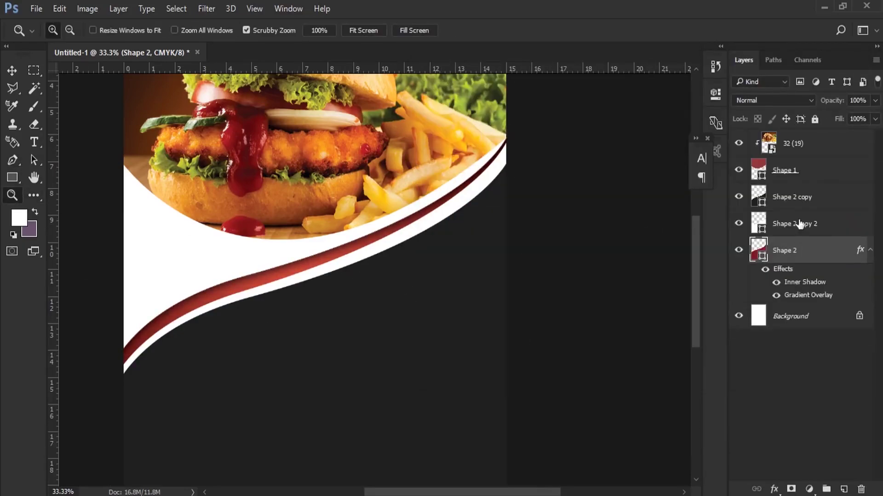
left_click(790, 196)
key("ctrl+shift+alt+n")
Step: Draw a circle with the Ellipse tool and move it just below the stripes
left_click(301, 291)
left_click_drag(16, 183, 50, 203)
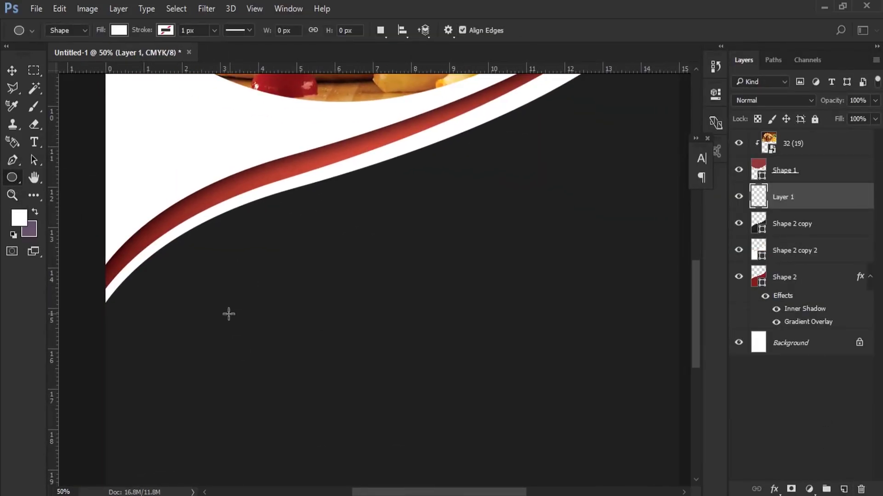
left_click_drag(325, 384, 335, 400)
key("v")
right_click(302, 359)
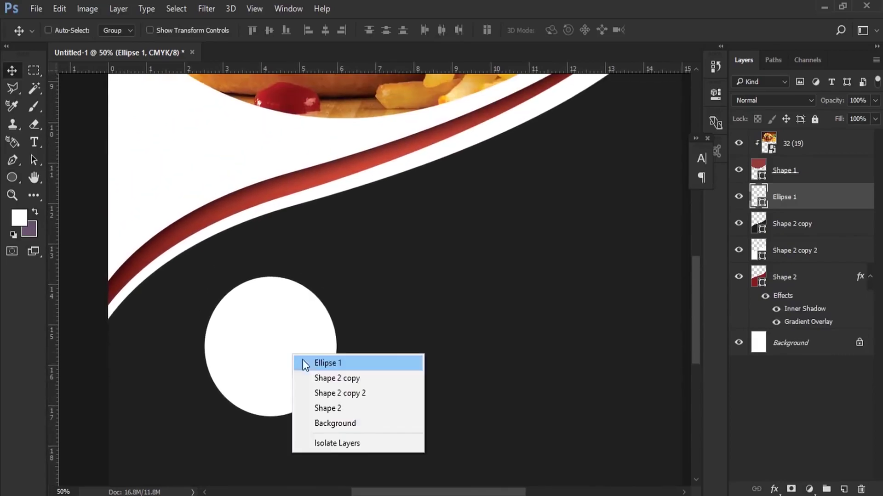
left_click(306, 363)
left_click_drag(226, 287, 228, 251)
left_click(62, 8)
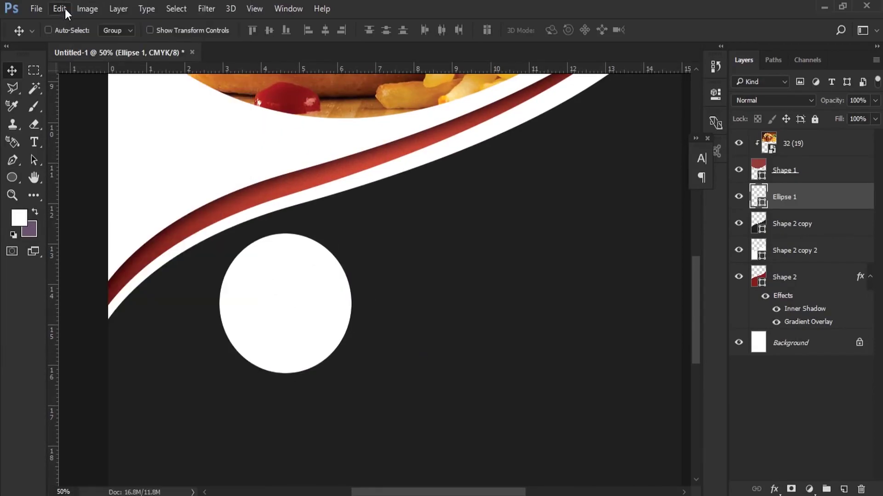
Step: Fill the circle red and give it a white 12 px Stroke outline
double_click(757, 198)
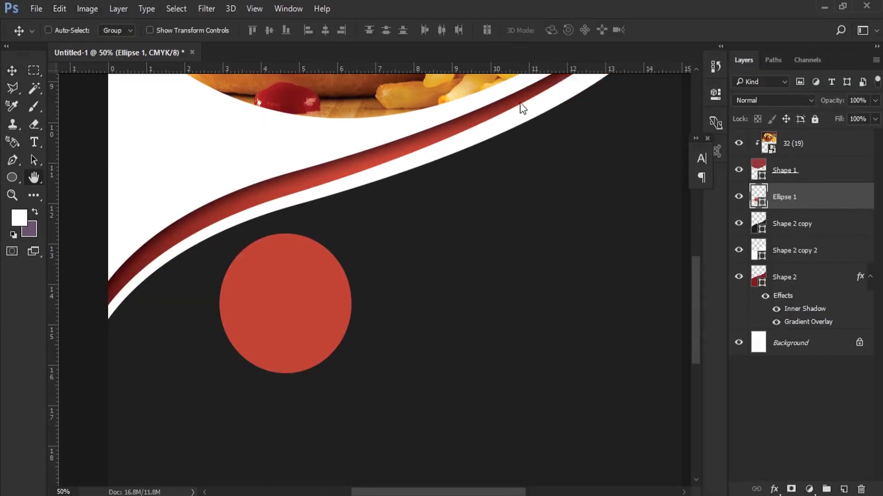
double_click(809, 197)
left_click(641, 97)
left_click(666, 79)
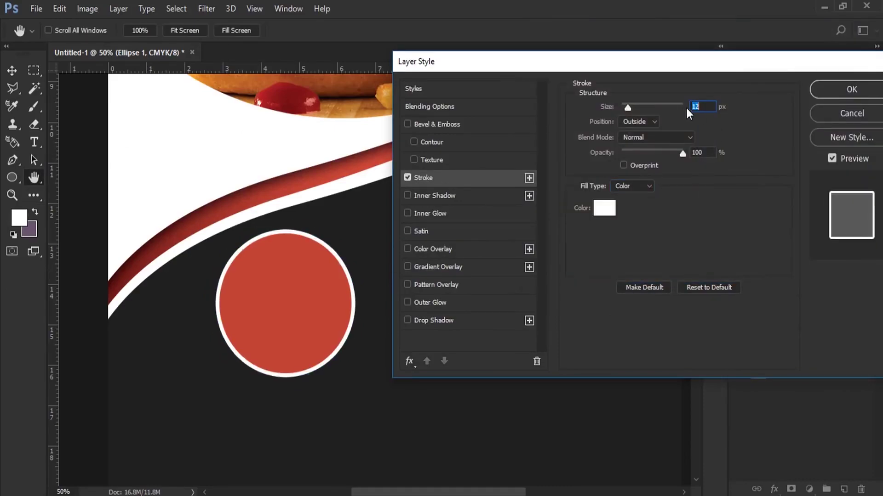
key("Return")
Step: Place a slightly enlarged copy of the circle to its right
key("ctrl+alt+t")
left_click_drag(228, 294, 345, 295)
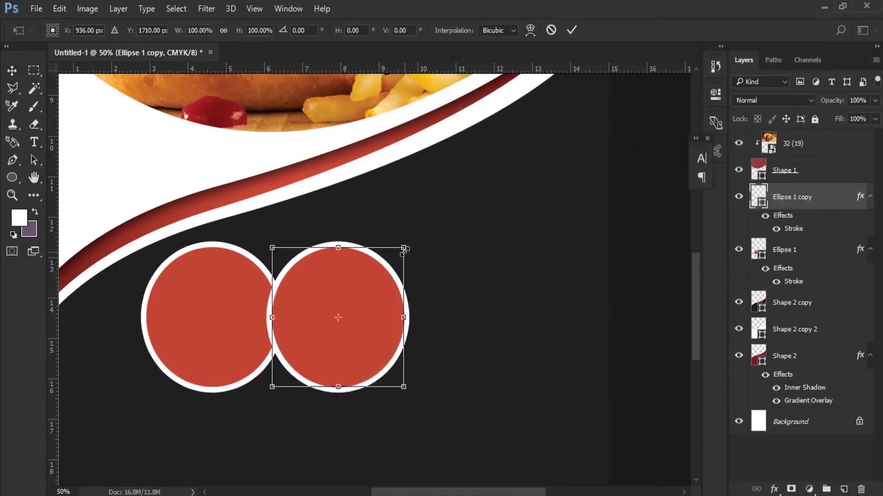
left_click_drag(405, 249, 414, 229)
key("Return")
Step: Add a third circle copy further right, enlarged to about 3.83 cm, then open the Food folder
key("ctrl+alt+t")
mouse_move(386, 279)
left_mouse_down()
mouse_move(494, 262)
mouse_move(494, 254)
left_mouse_up()
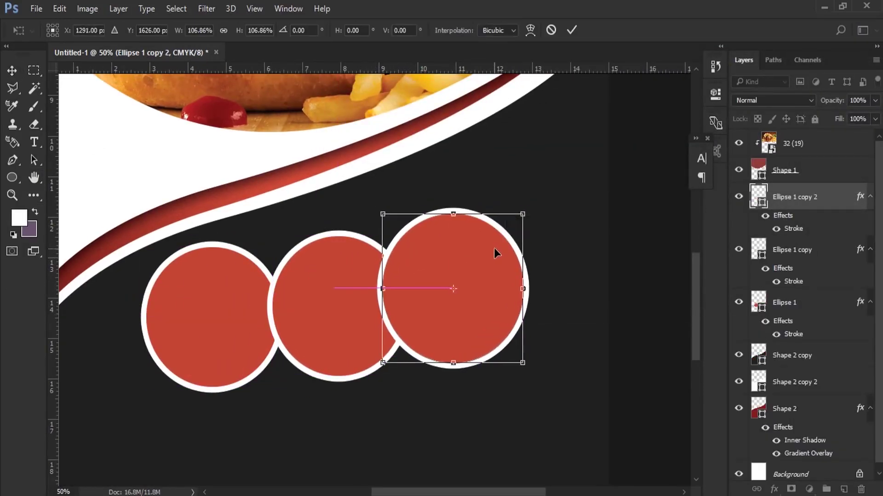
left_click_drag(441, 285, 451, 272)
left_click_drag(529, 209, 534, 205)
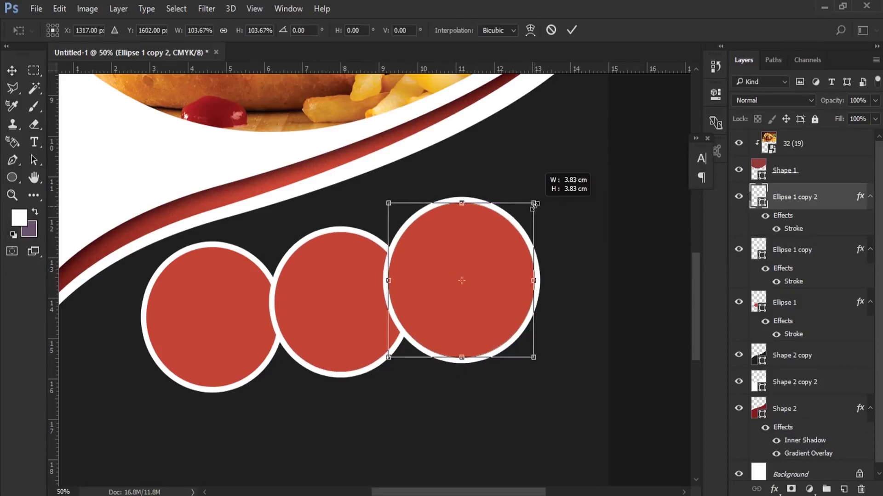
key("Return")
left_click_drag(416, 221, 407, 209)
key("Return")
scroll(266, 312, "down", 1)
left_click(237, 305)
Step: Place the meat and vegetables photo, scale it down, and clip it into the first circle
key("alt+Tab")
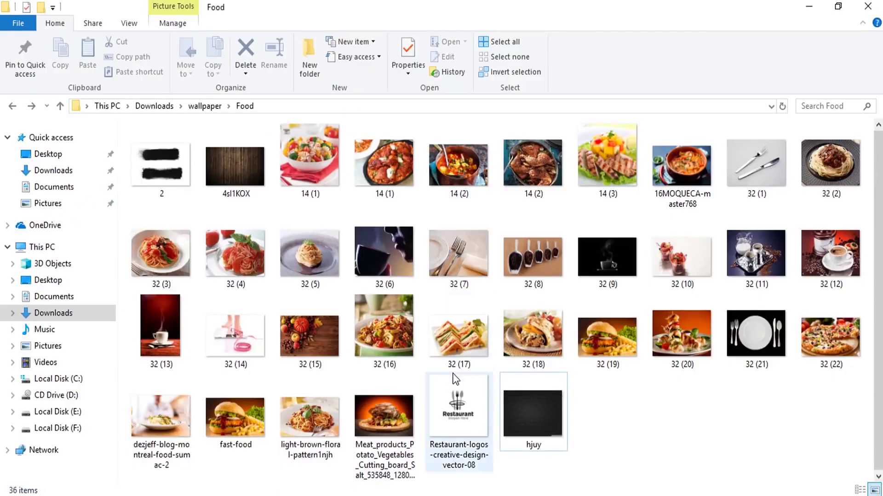
left_click(383, 413)
left_click_drag(544, 136, 268, 217)
key("Return")
key("ctrl+alt+g")
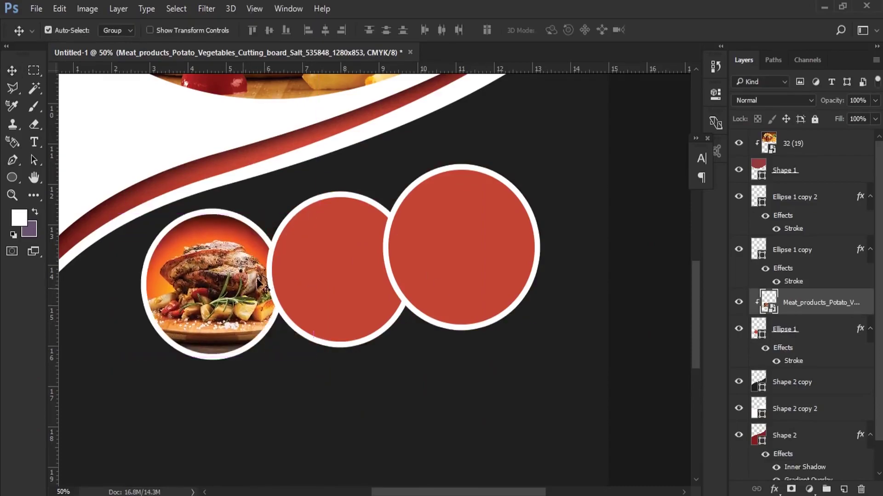
Step: Drop the taco photo onto the flyer and clip it, resized, into the middle circle
left_click(792, 249)
key("alt+Tab")
left_click(606, 336)
left_click_drag(607, 336, 352, 307)
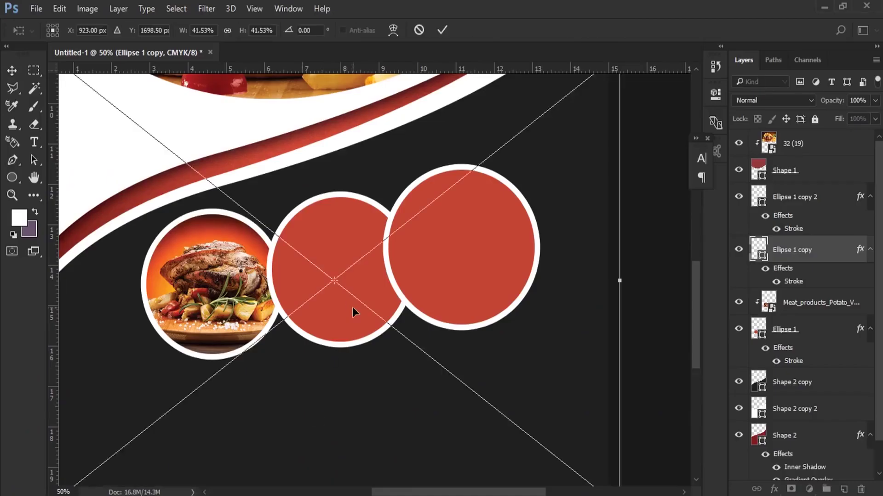
key("Return")
key("ctrl+alt+g")
left_click_drag(347, 270, 389, 240)
Step: Clip the scaled grilled chicken salad photo into the right circle and add a new top layer
key("alt+Tab")
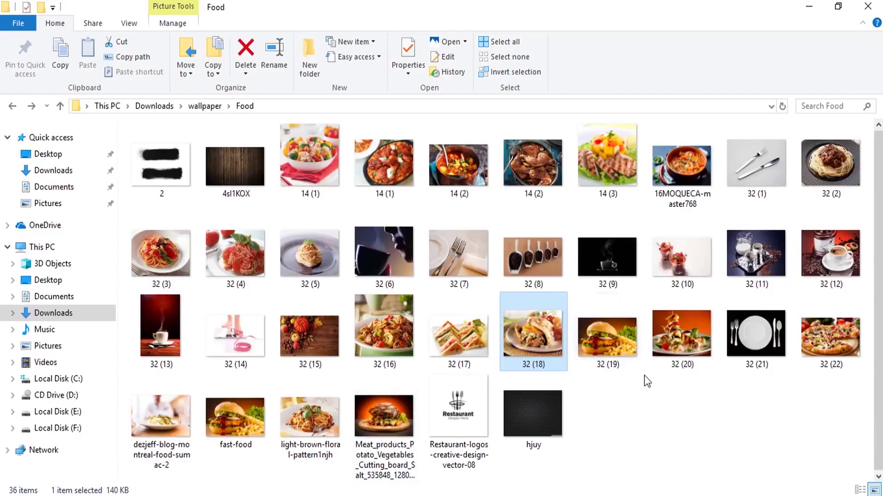
left_click(607, 156)
left_click_drag(607, 156, 349, 276)
left_click_drag(609, 73, 545, 157)
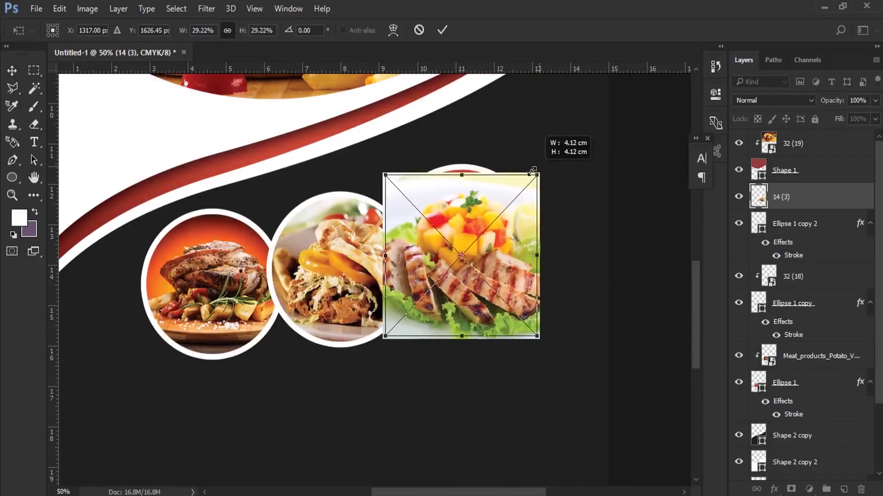
key("Return")
key("ctrl+alt+g")
left_click(809, 143)
left_click(844, 489)
Step: Draw a starburst at the right circle's upper edge with a red outline and no fill
key("u")
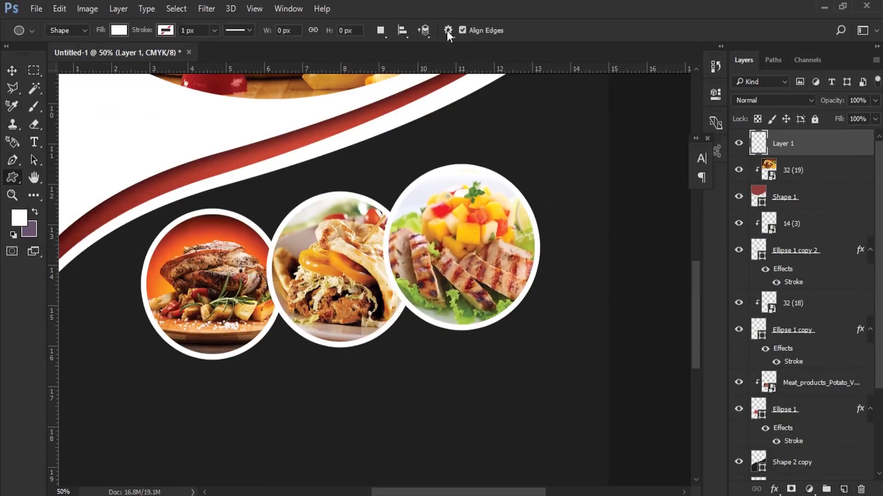
left_click_drag(568, 210, 574, 222)
left_click(119, 30)
left_click(57, 118)
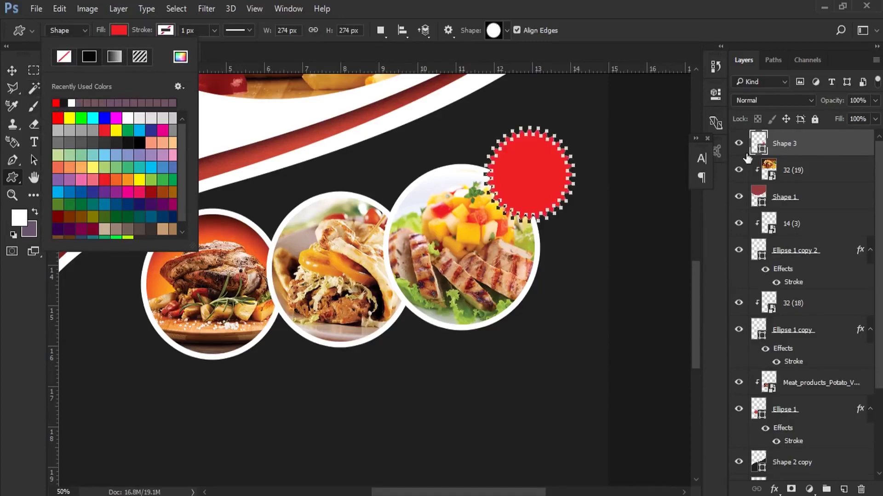
left_click(71, 101)
left_click(166, 29)
left_click(109, 104)
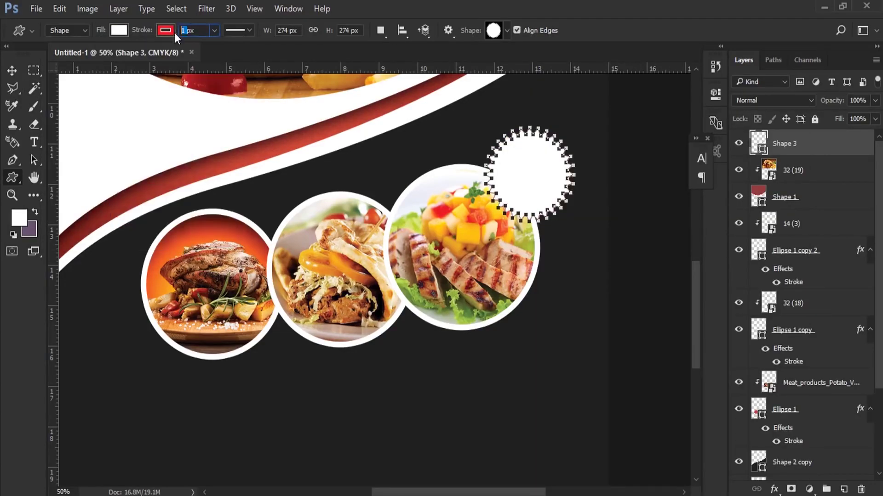
left_click(119, 29)
left_click(59, 85)
Step: Duplicate the starburst and move the copy onto the left circle
key("v")
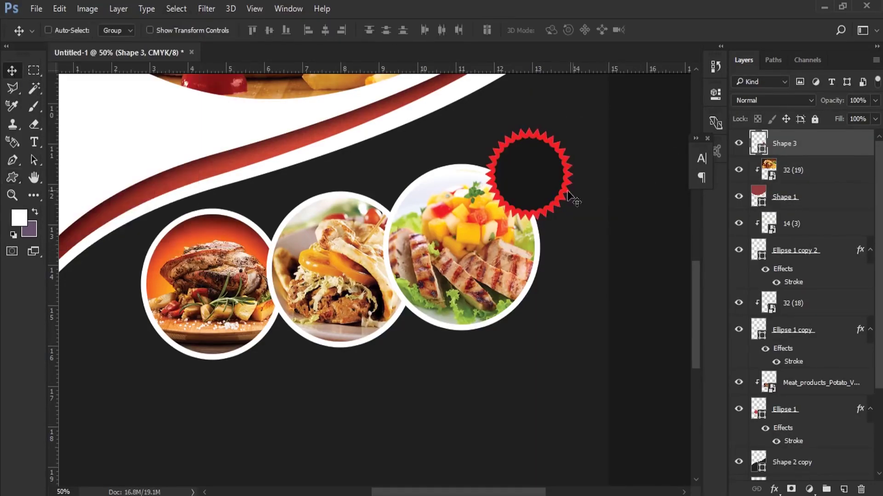
left_click_drag(833, 446, 843, 489)
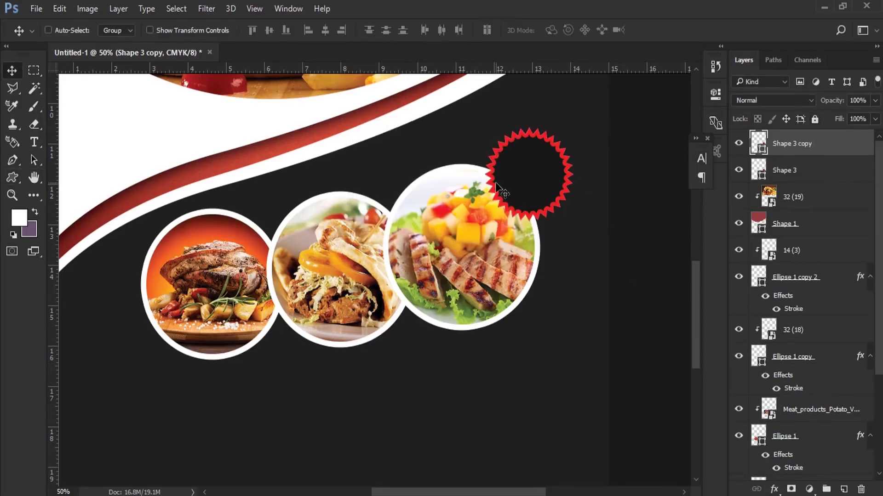
left_click_drag(529, 175, 138, 294)
Step: Add a 3.5 € price in Arial inside the right starburst and size it to fit
left_click(614, 299)
right_click(614, 300)
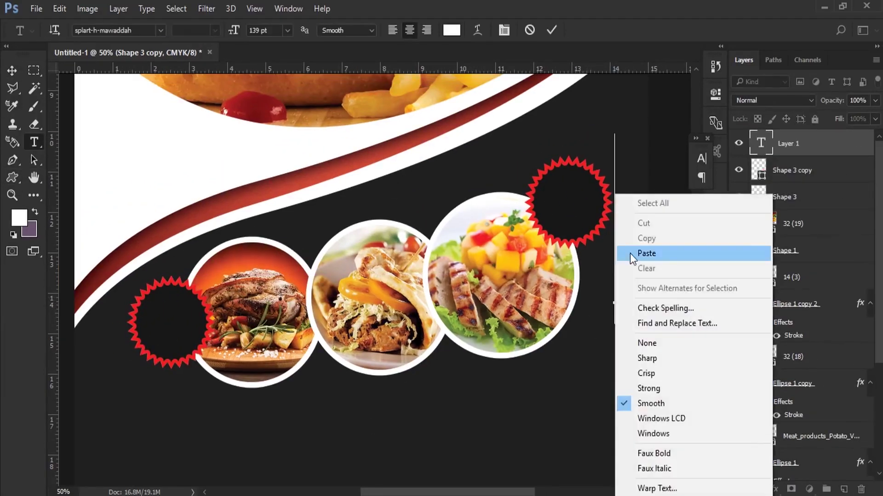
left_click(630, 253)
left_click(158, 30)
type("Arial28")
left_click(701, 159)
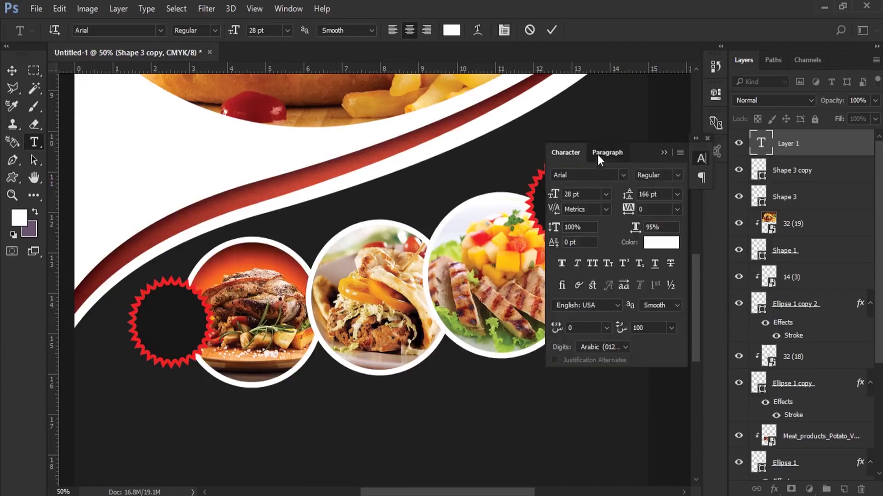
type("3.5 €")
left_click(159, 30)
left_click(12, 70)
left_click_drag(620, 294, 580, 215)
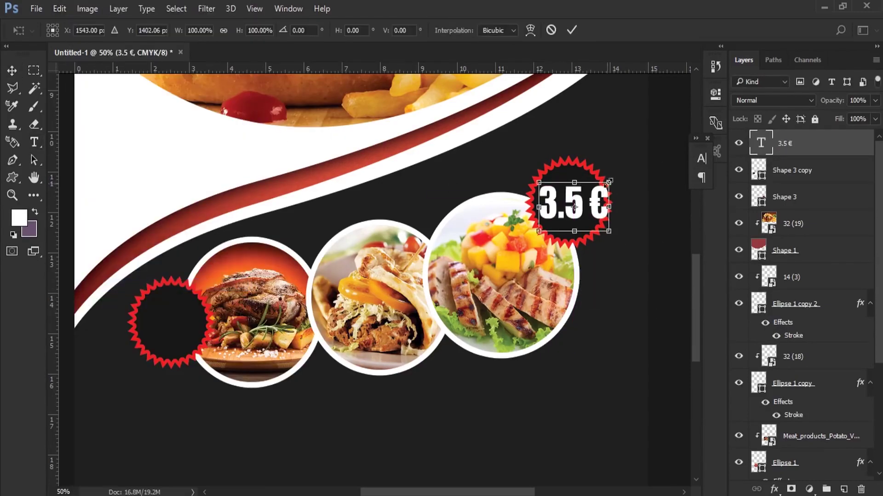
key("Return")
Step: Copy the 'Lorem Ipsum is simply' text from Word and paste it below the price
key("alt+Tab")
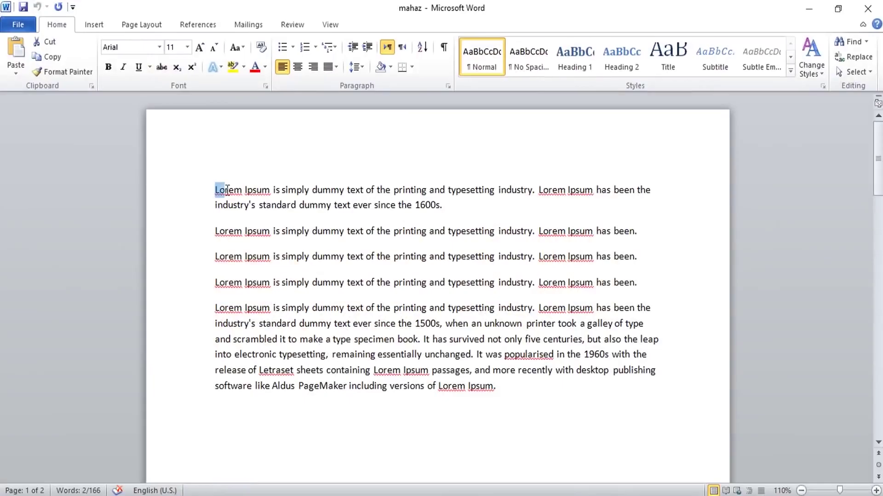
key("alt+Tab")
key("t")
left_click(570, 221)
key("ctrl+v")
Step: Set the caption to Arial Regular with tighter line spacing
left_click(115, 30)
type("Arial")
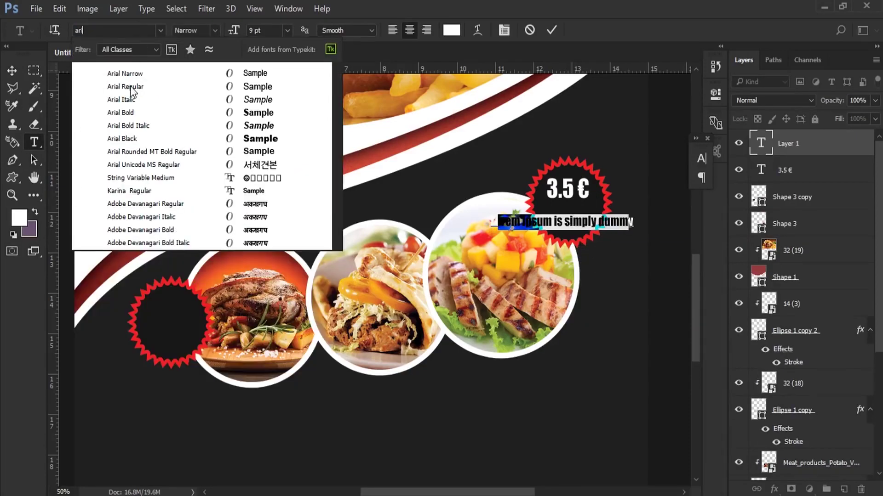
key("Return")
left_click(560, 223)
left_click(504, 30)
left_click(671, 207)
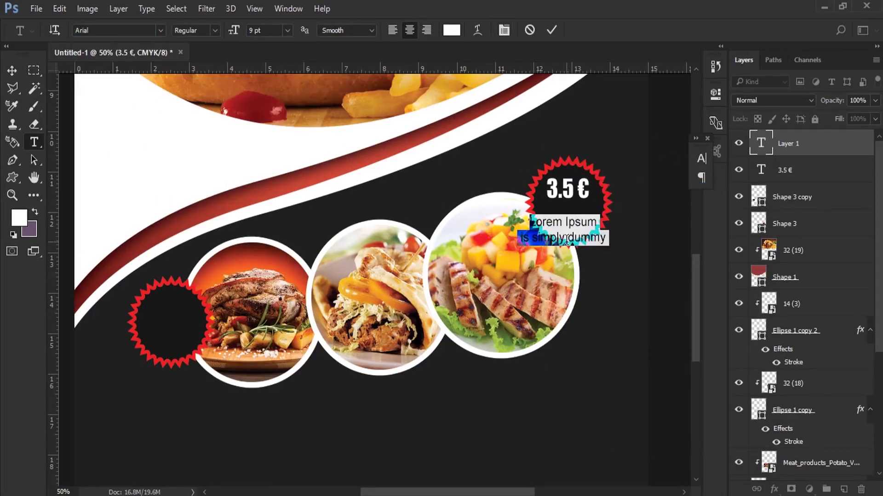
left_click(269, 29)
type("8")
left_click(12, 71)
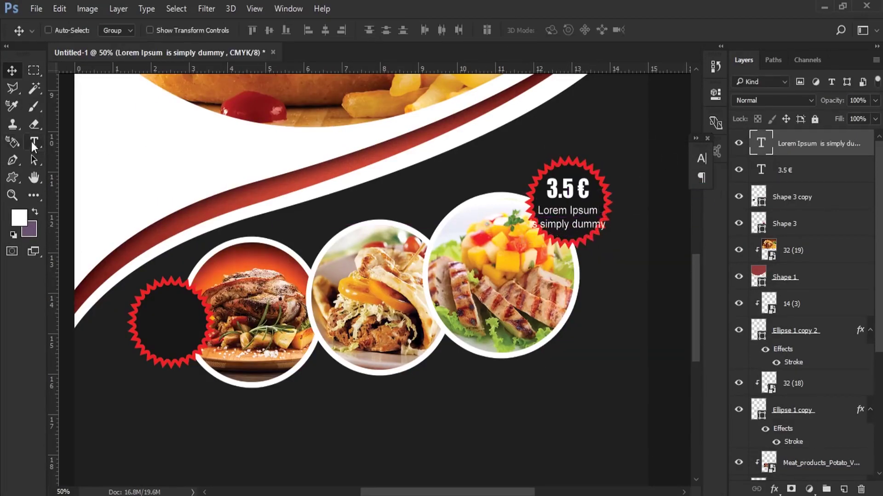
Step: Copy the price and caption layers onto the left starburst
left_click(12, 70)
left_click(785, 170, "shift")
left_click_drag(568, 206, 170, 326)
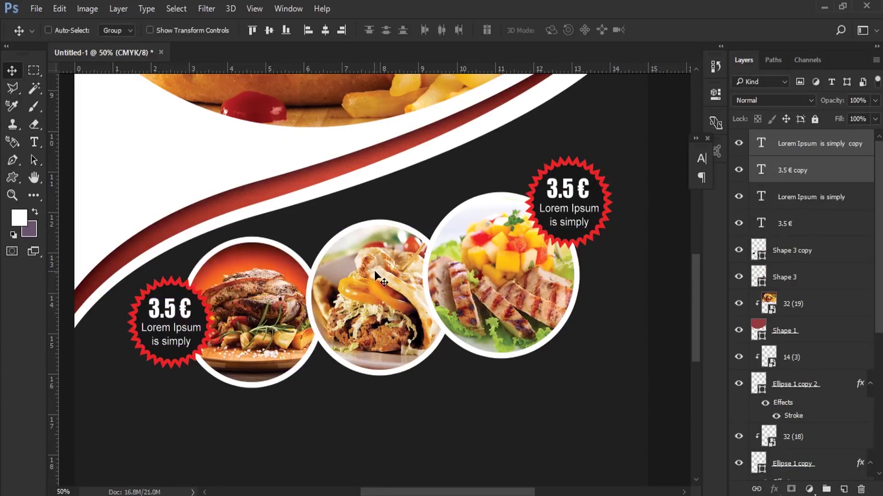
Step: Paste a sample paragraph into a text box at the lower right
scroll(378, 278, "down", 5)
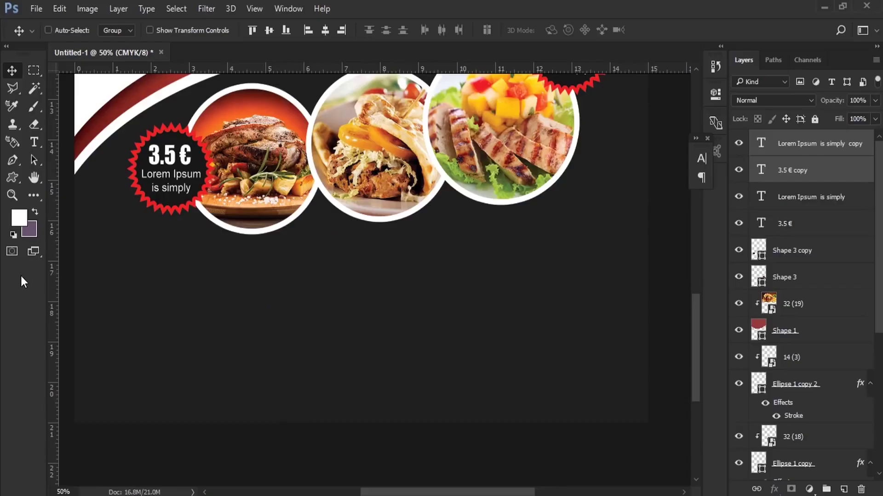
key("t")
left_click_drag(346, 334, 621, 397)
key("ctrl+v")
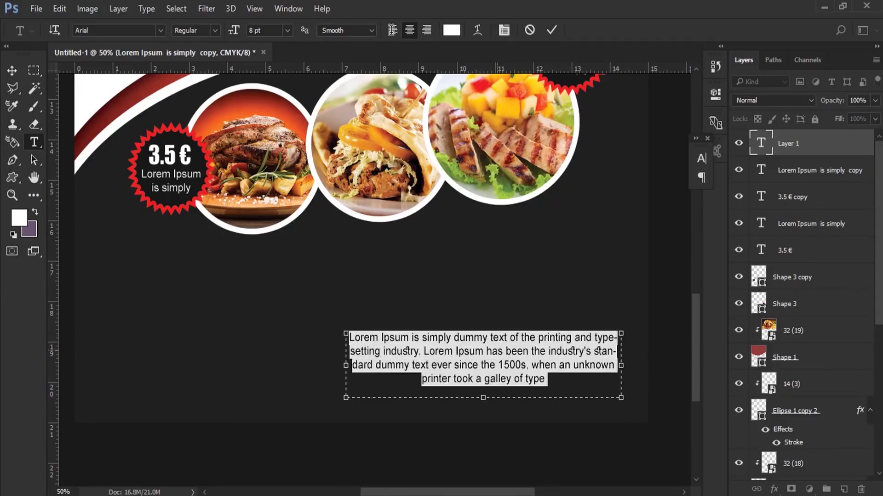
key("ctrl+Return")
Step: Add a 'RESTAURANT NAME' title in Impact above the paragraph
key("t")
left_click(400, 278)
type("RESTAUR")
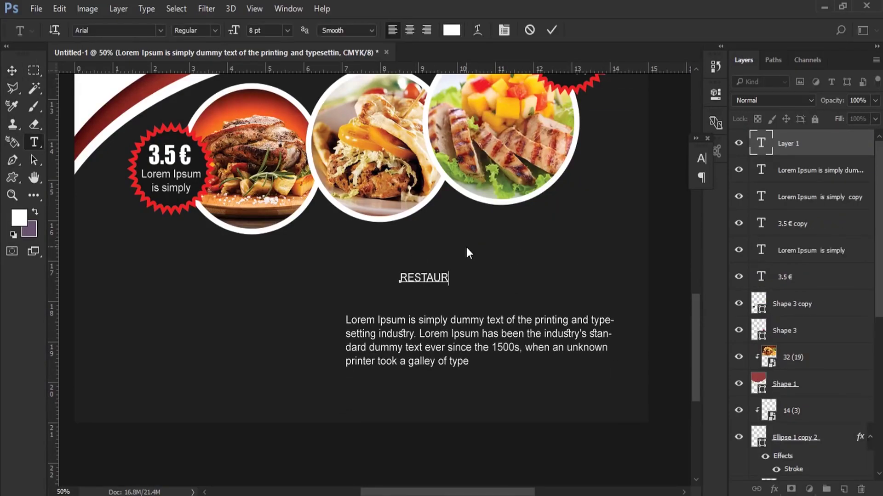
type("ANT NAME")
key("ctrl+a")
left_click(115, 30)
type("IM")
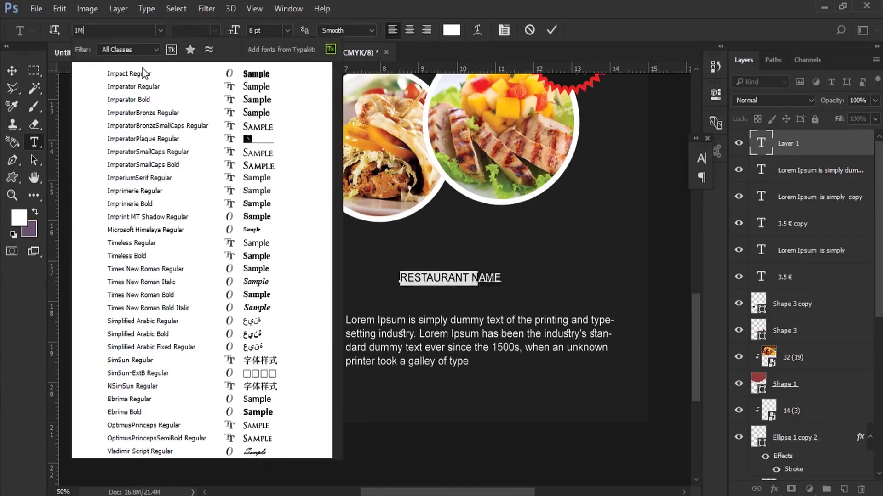
left_click(142, 73)
key("ctrl+Return")
Step: Position and resize the title just above the paragraph and make it red
key("v")
mouse_move(400, 225)
left_mouse_down()
mouse_move(345, 255)
mouse_move(353, 278)
left_mouse_up()
key("ctrl+t")
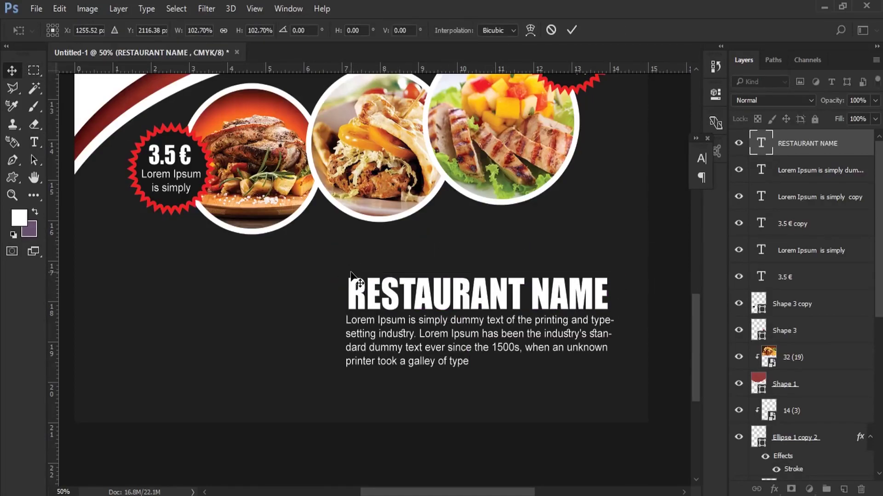
key("Return")
double_click(761, 143)
left_click(452, 29)
left_click(824, 60)
Step: Type 'DISCOUNT MONT 25' above the title and set the 25 in Arial
left_click(454, 244)
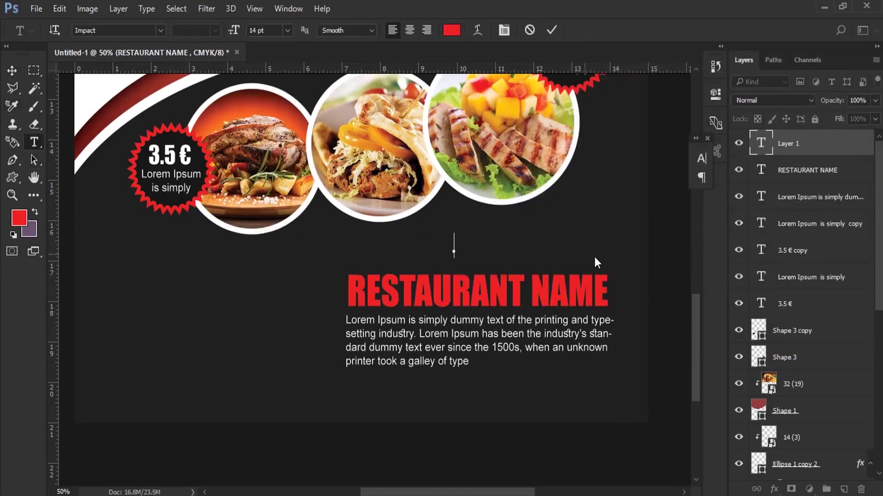
type("DISCOUNT")
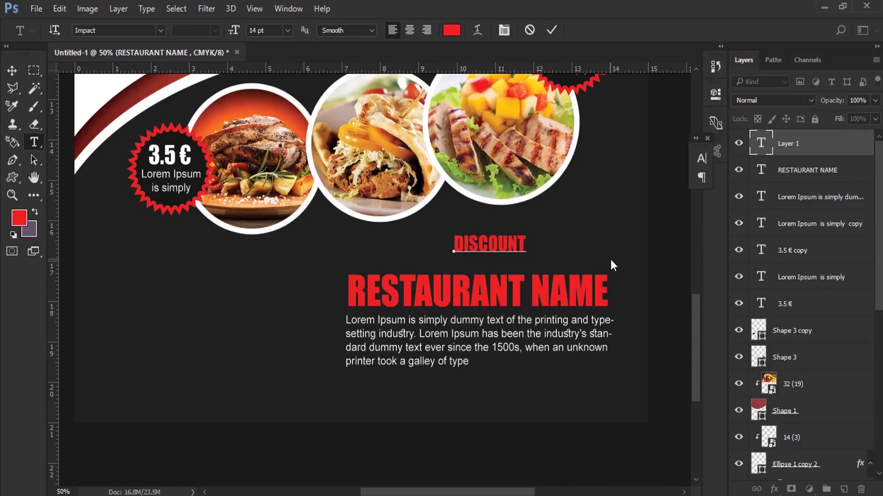
type(" MONT 25")
key("ctrl+a")
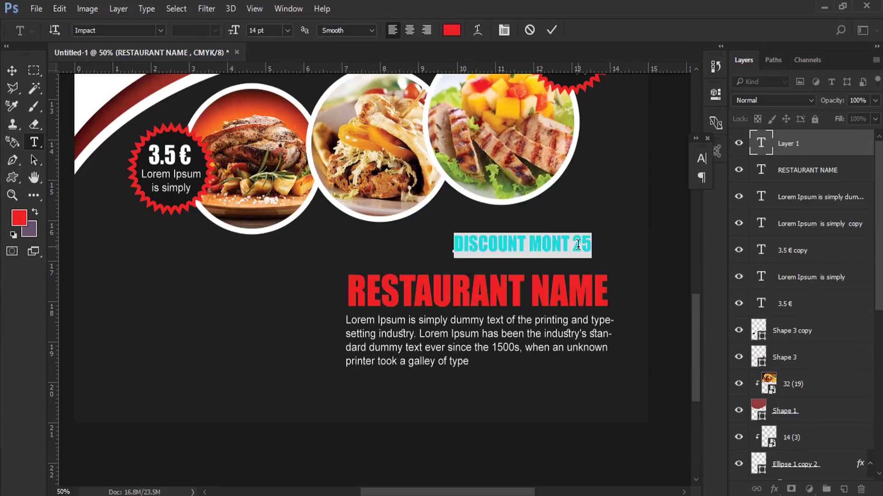
left_click_drag(572, 244, 608, 244)
type("Arial")
key("Return")
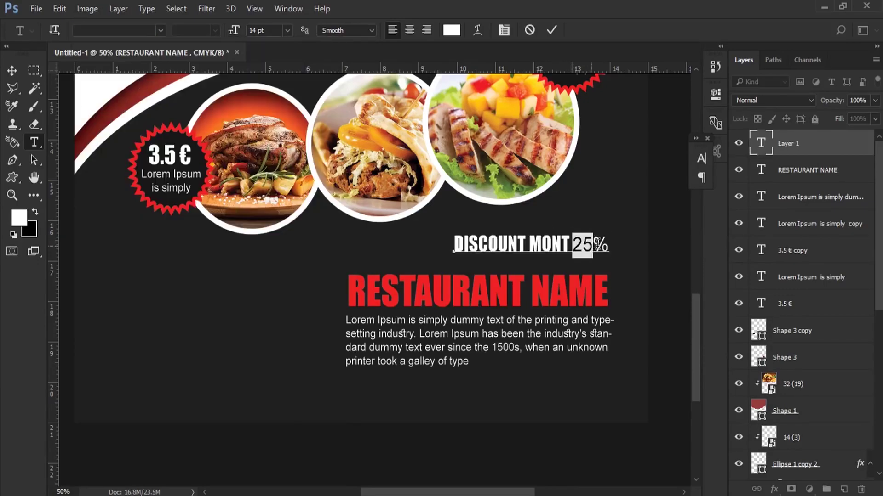
Step: Make the discount line Arial Bold and move it just above RESTAURANT NAME
left_click(214, 30)
left_click(193, 60)
key("ctrl+a")
left_click(115, 30)
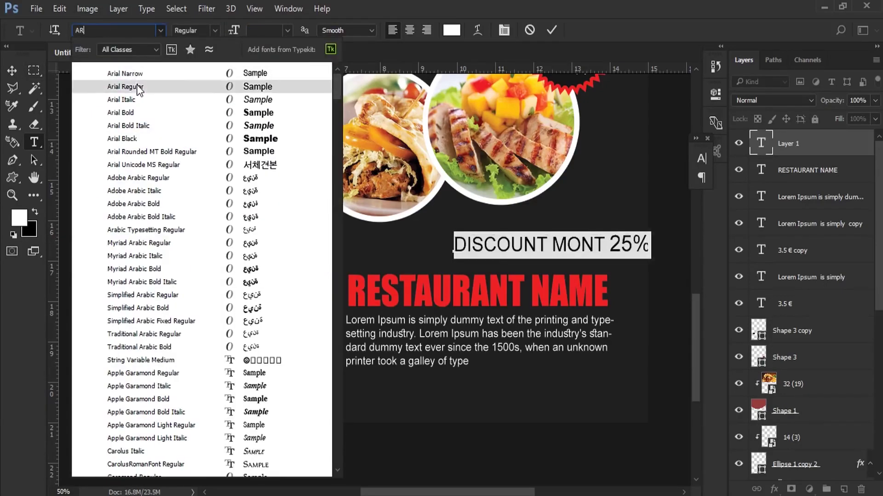
left_click(214, 31)
left_click(198, 75)
left_click_drag(562, 245, 556, 263)
scroll(153, 192, "down", 1)
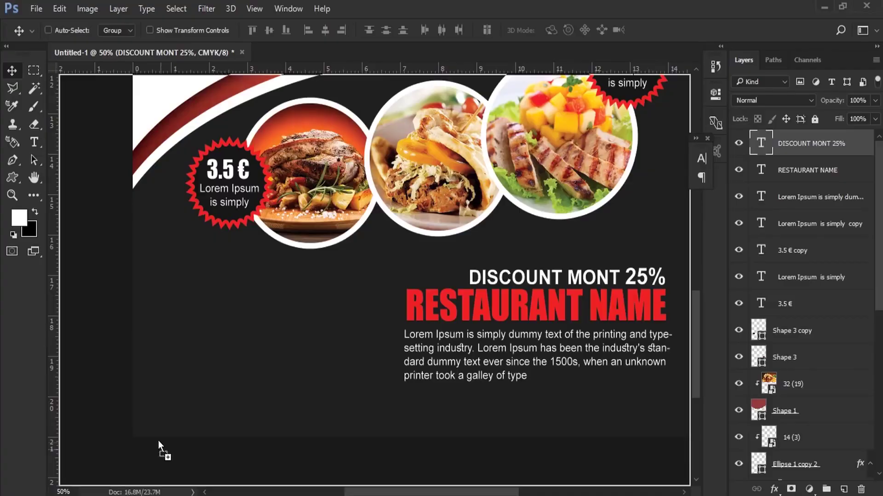
Step: Place the QR code image, shrink it and move it to the lower left
left_click_drag(157, 449, 400, 267)
left_click_drag(429, 215, 414, 248)
left_click_drag(382, 280, 216, 342)
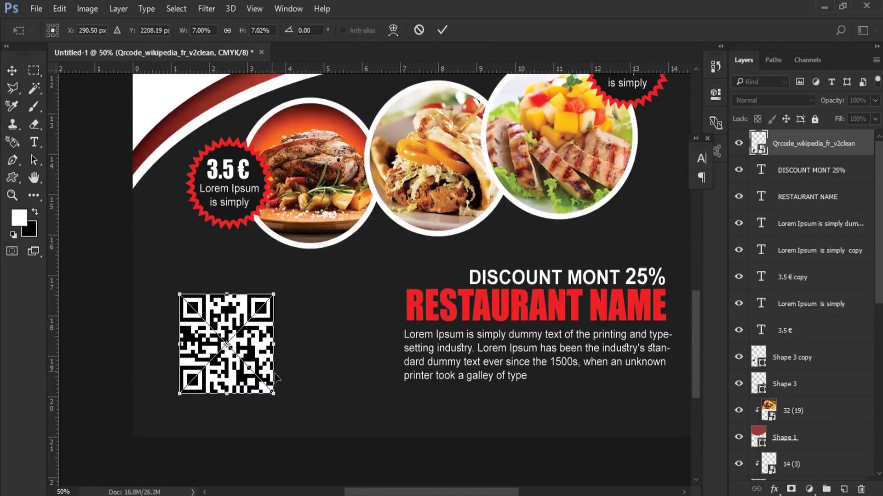
key("Return")
Step: Draw a white square over the QR code and clip the QR layer into it
right_click(12, 178)
left_click(51, 179)
mouse_move(162, 311)
left_mouse_down()
mouse_move(251, 390)
mouse_move(337, 437)
left_mouse_up()
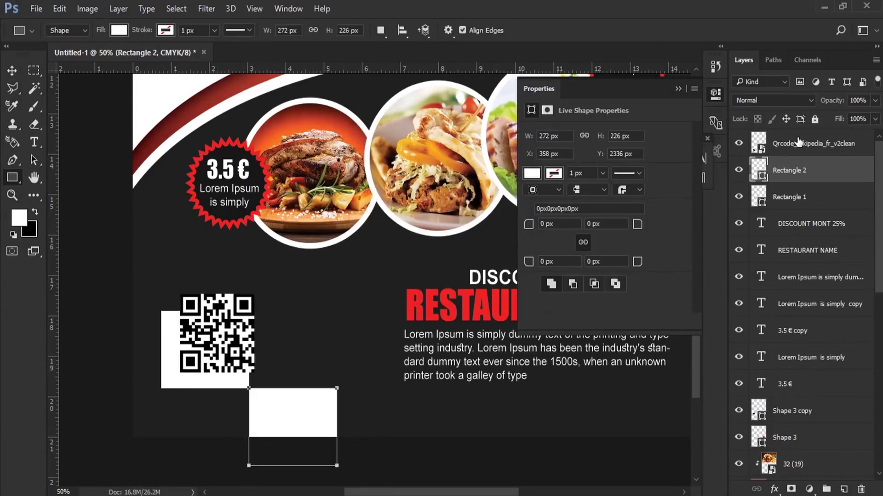
key("ctrl+alt+z")
key("ctrl+alt+z")
left_click_drag(178, 295, 256, 370)
left_click_drag(809, 170, 809, 138)
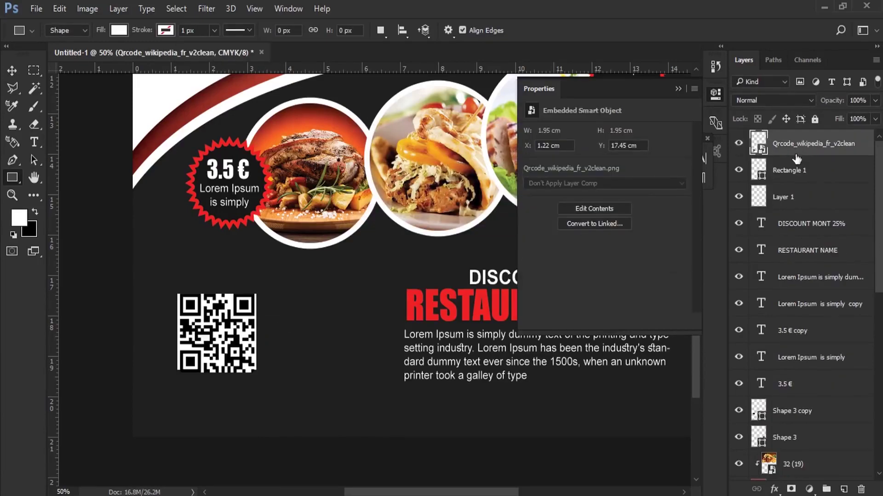
key("ctrl+alt+g")
key("ctrl+t")
key("Return")
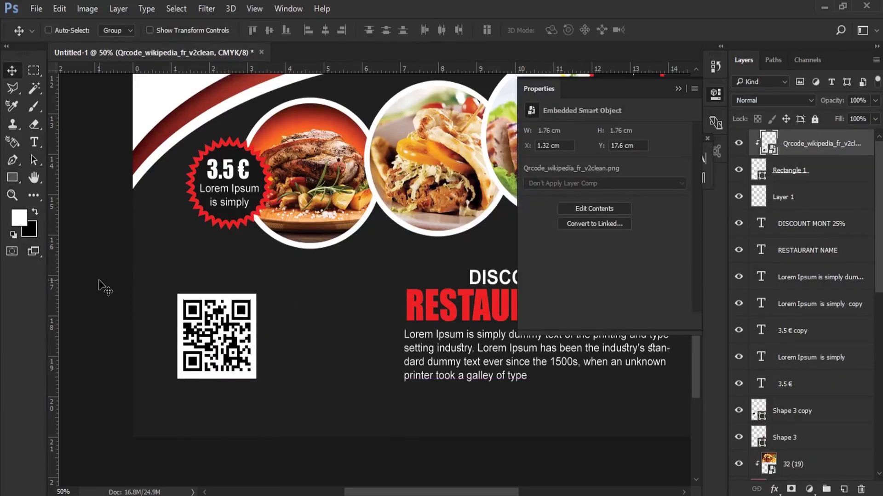
Step: Resize the white square backing, add a guide and start a text box beside the QR code
scroll(303, 335, "down", 1)
key("alt+bracketleft")
left_click_drag(252, 296, 230, 299)
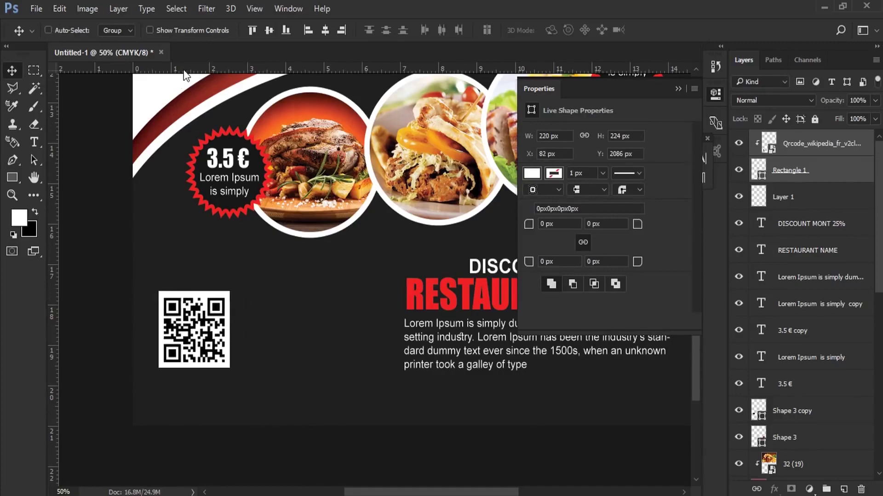
left_click_drag(606, 69, 605, 367)
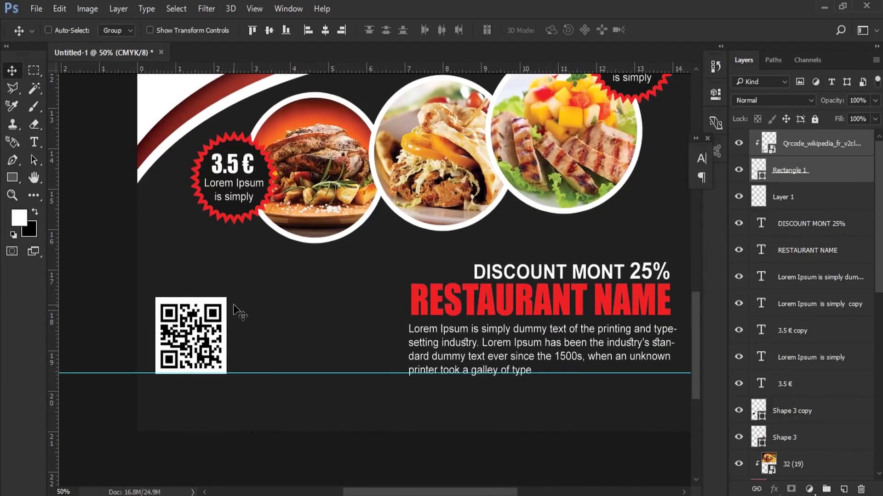
left_click_drag(350, 366, 362, 374)
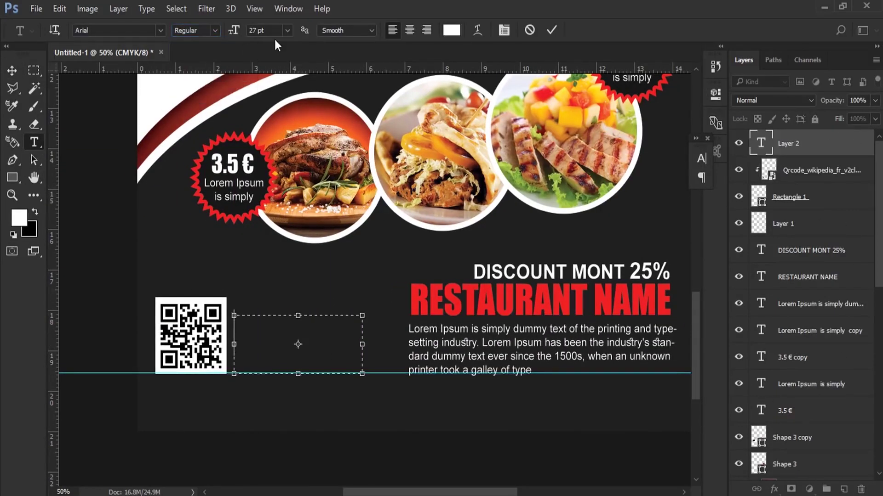
Step: Set the contact details text to 8 pt with 10 pt leading
left_click(287, 31)
left_click(268, 82)
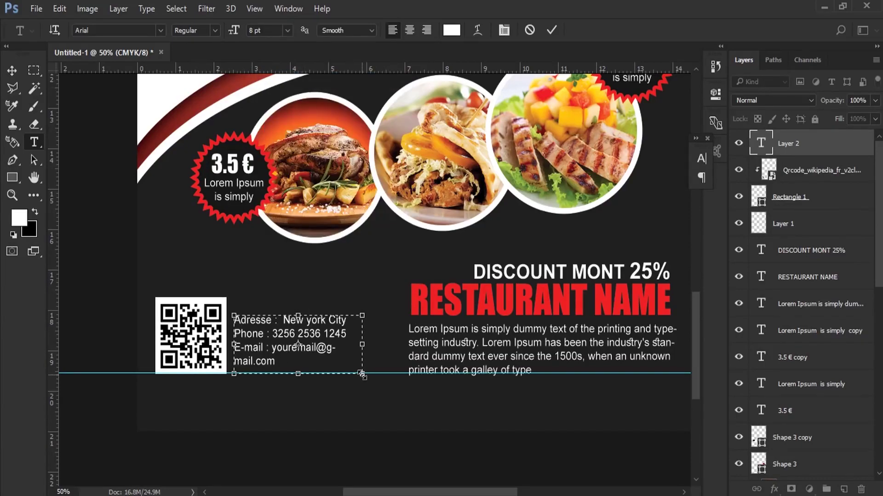
left_click(13, 71)
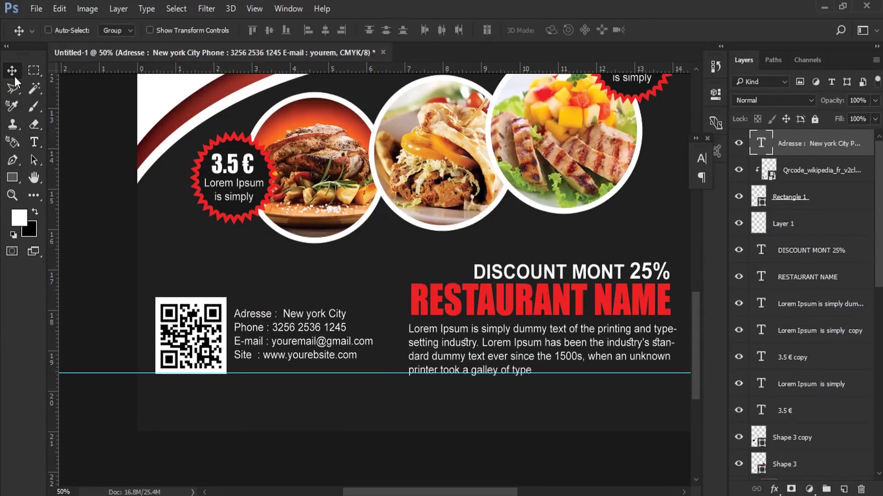
double_click(287, 328)
key("ctrl+a")
key("ctrl+t")
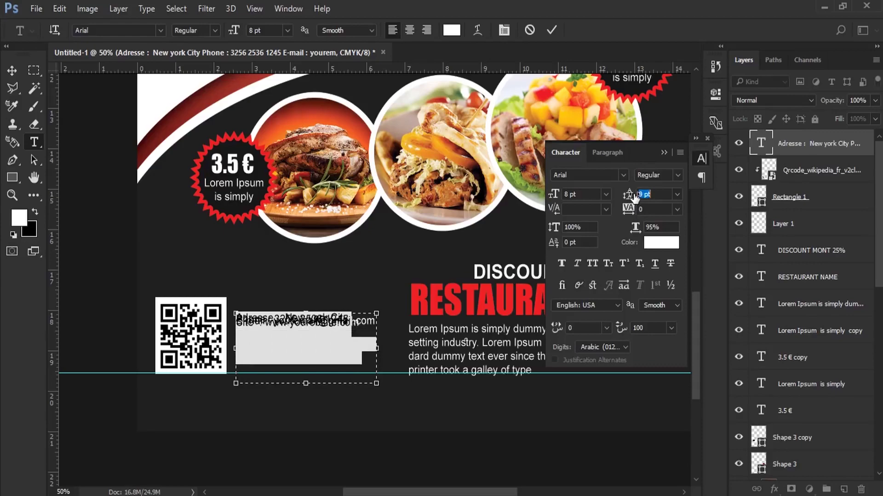
type("10")
key("Return")
left_click(258, 313)
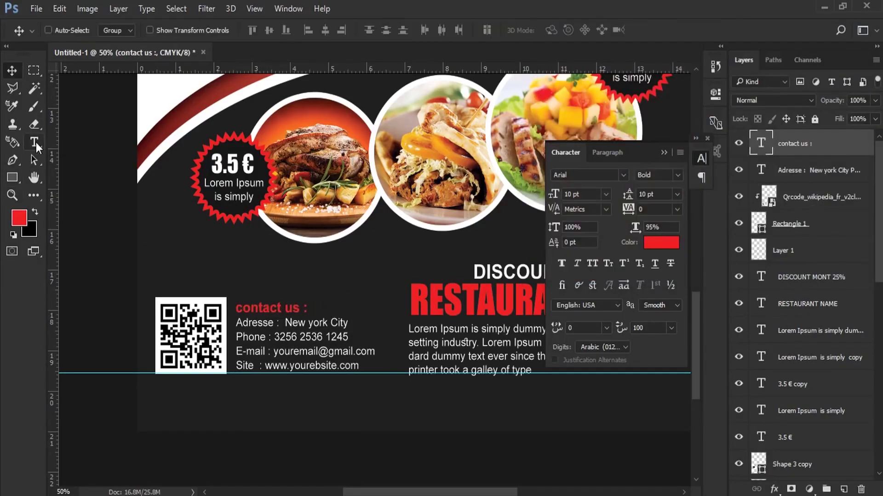
left_click(701, 158)
Step: Draw a filled circle on the burger's upper left for the logo badge
scroll(321, 400, "up", 4)
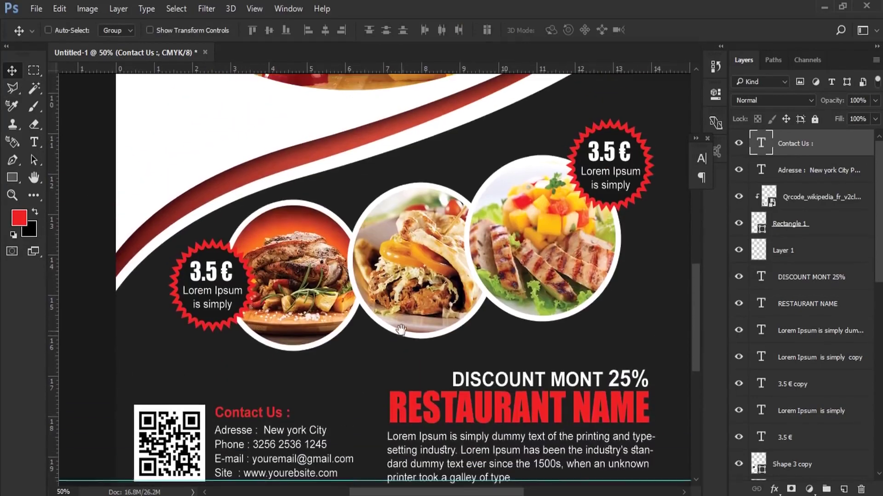
scroll(321, 400, "up", 3)
scroll(321, 400, "up", 5)
scroll(321, 400, "up", 2)
right_click(12, 178)
left_click(65, 201)
left_click_drag(188, 160, 315, 297)
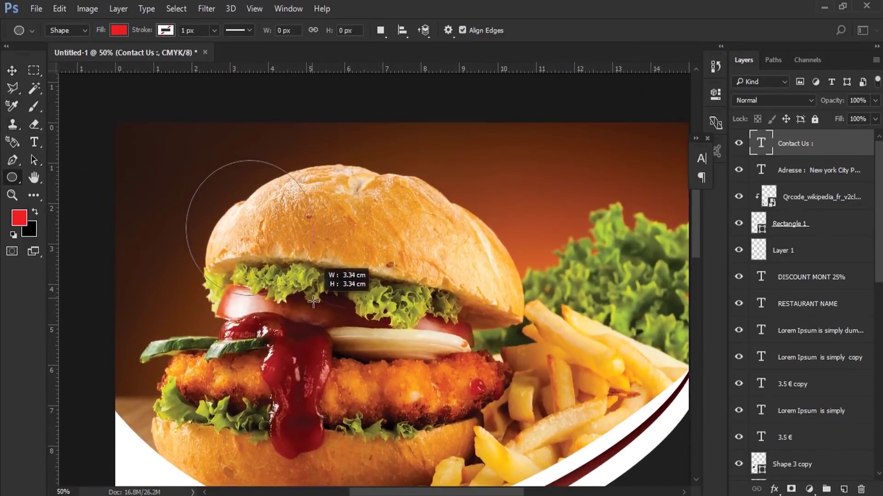
left_click(118, 30)
Step: Duplicate the circle as a no-fill dotted ring scaled to 92%
key("ctrl+j")
left_click(63, 56)
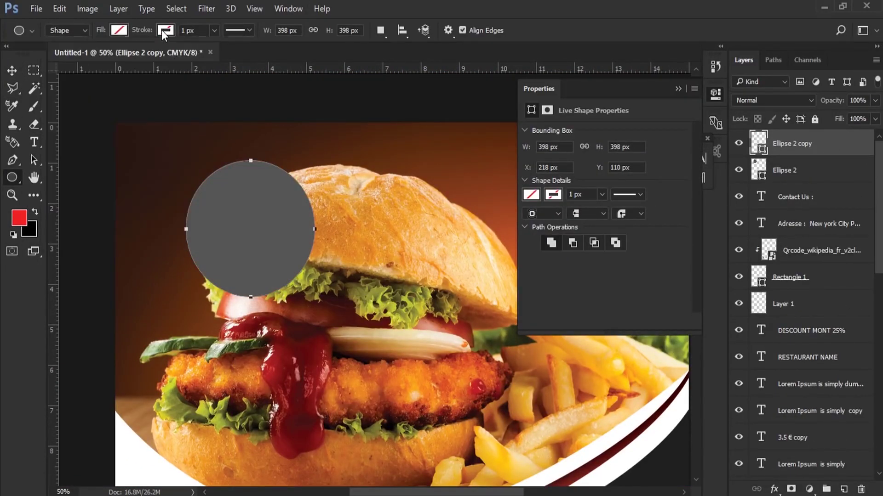
left_click(166, 30)
left_click(135, 56)
left_click(239, 30)
left_click(233, 115)
key("ctrl+t")
left_click(190, 30)
type("92")
key("Return")
key("Return")
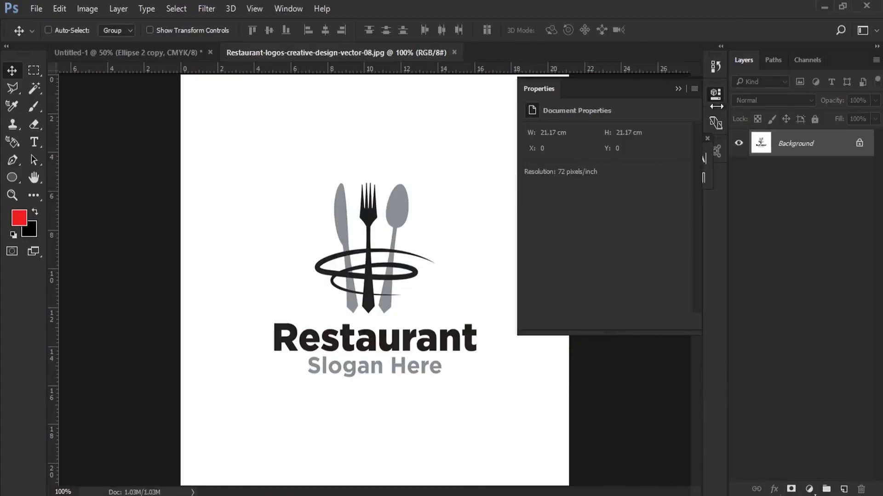
Step: Remove the logo's white background using Color Range and Clear
left_click(176, 8)
left_click(198, 140)
left_click(543, 67)
left_click(59, 9)
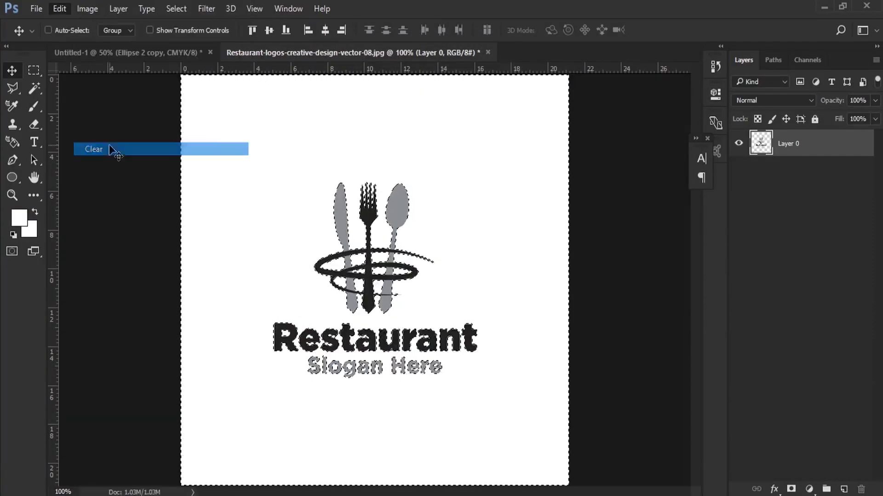
left_click(112, 150)
Step: Give the logo a white Color Overlay and fit it into the circle
left_click(579, 78)
left_click(797, 156)
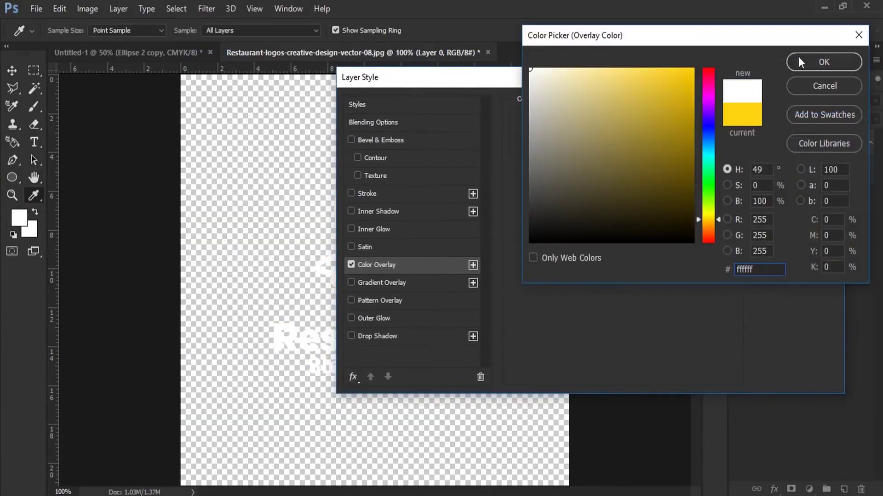
left_click(820, 61)
left_click_drag(338, 201, 240, 174)
key("ctrl+t")
key("Return")
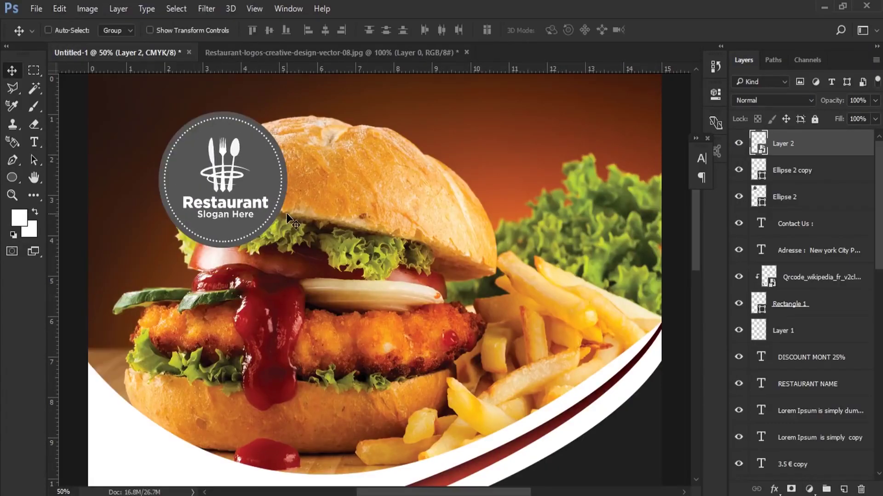
left_click(254, 8)
Step: Type 'Perfect Food' on the white curve and tilt it about 20° to follow it
left_click(271, 138)
key("t")
left_click(18, 216)
left_click(276, 287)
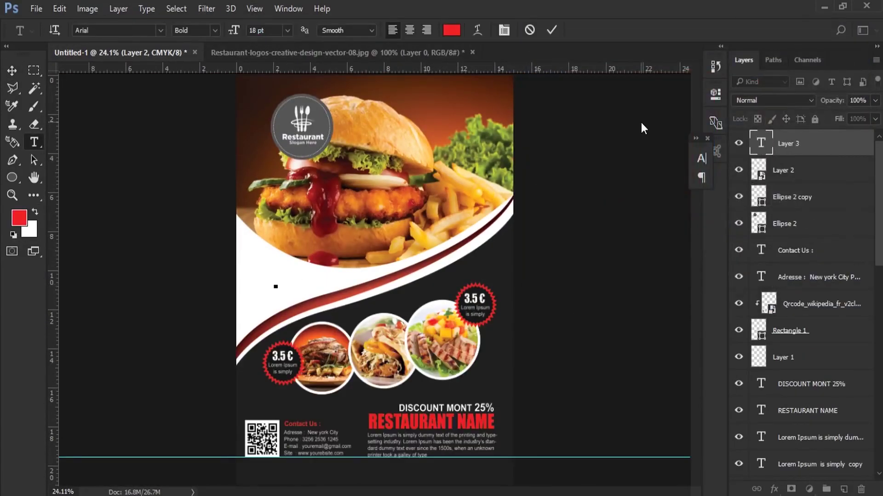
type("Perfect Food")
key("ctrl+a")
left_click(477, 30)
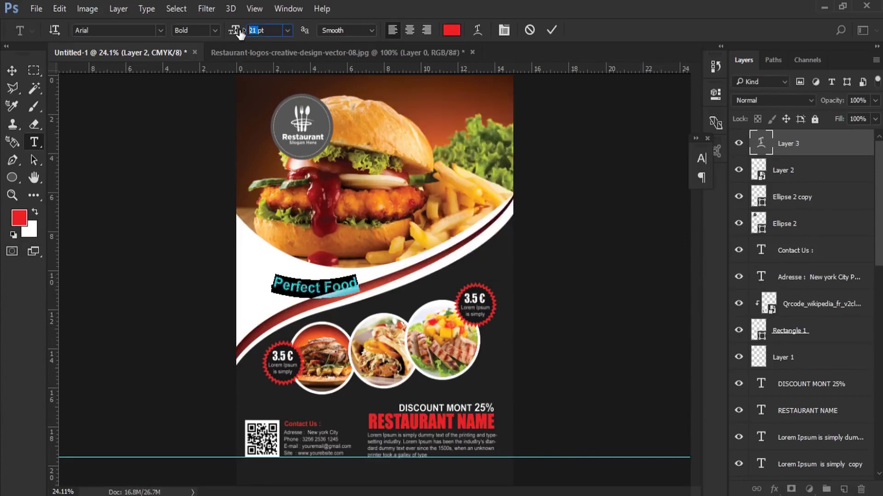
left_click(632, 142)
key("ctrl+Return")
key("ctrl+t")
mouse_move(370, 269)
left_mouse_down()
mouse_move(366, 285)
mouse_move(348, 273)
left_mouse_up()
key("Return")
Step: Make the tagline black with the word 'Food' in red
key("d")
key("alt+BackSpace")
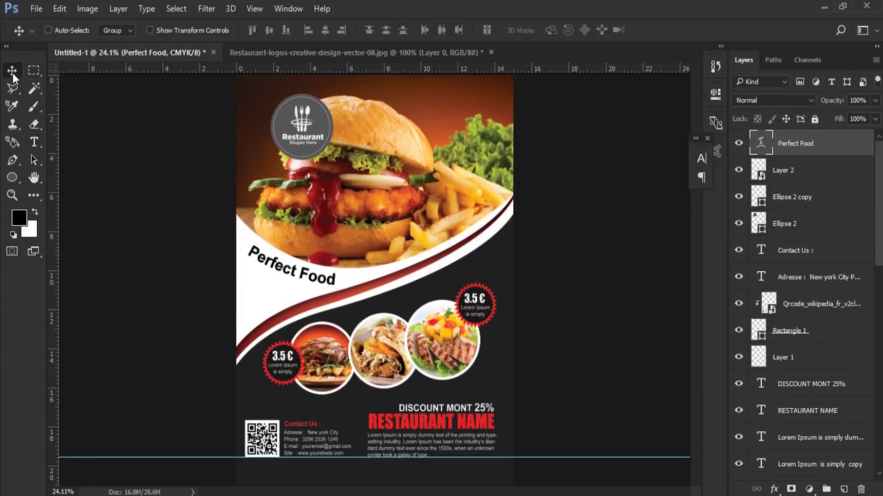
left_click(19, 218)
left_click(819, 64)
left_click(12, 70)
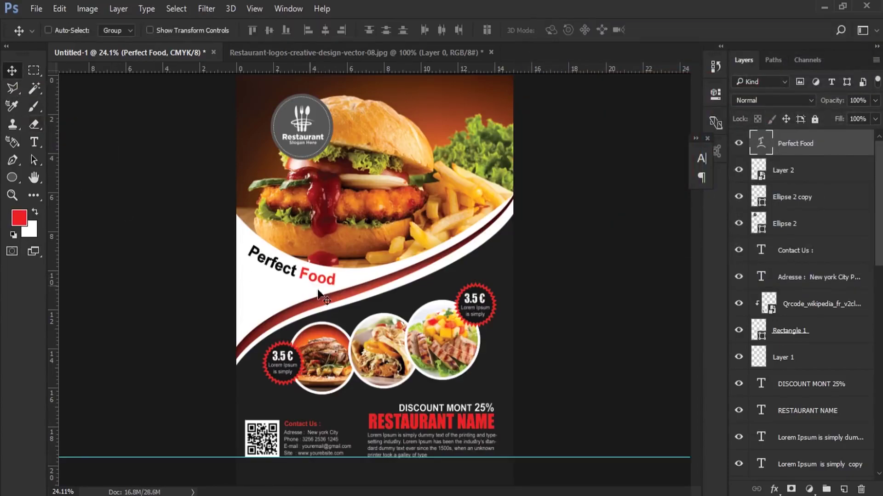